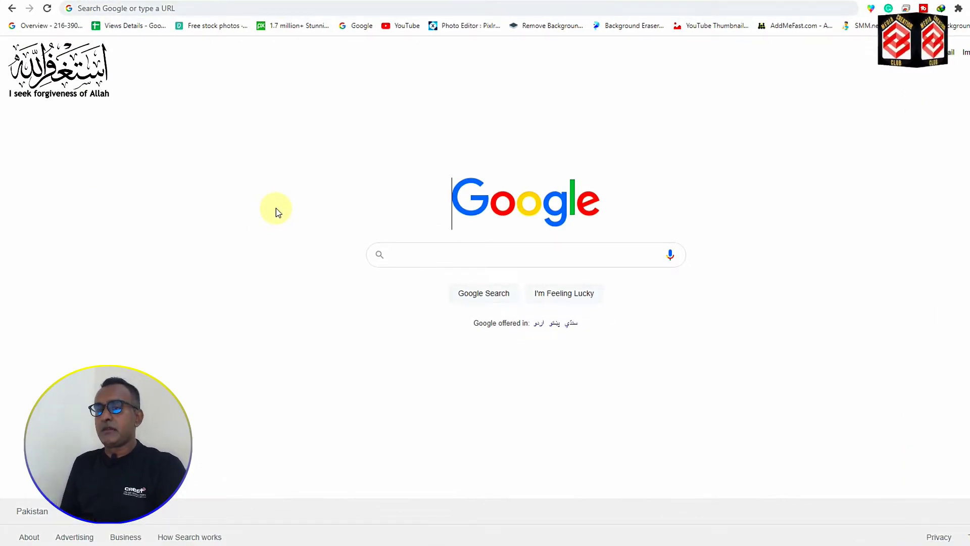
# Step: Load the steve.ai website in Google Chrome
pyautogui.click(236, 9)
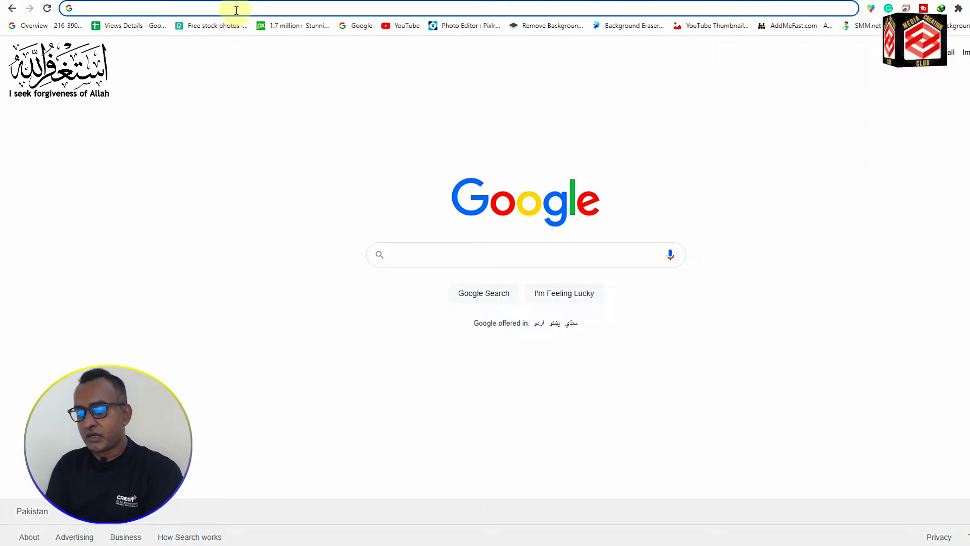
pyautogui.write('steve.ai')
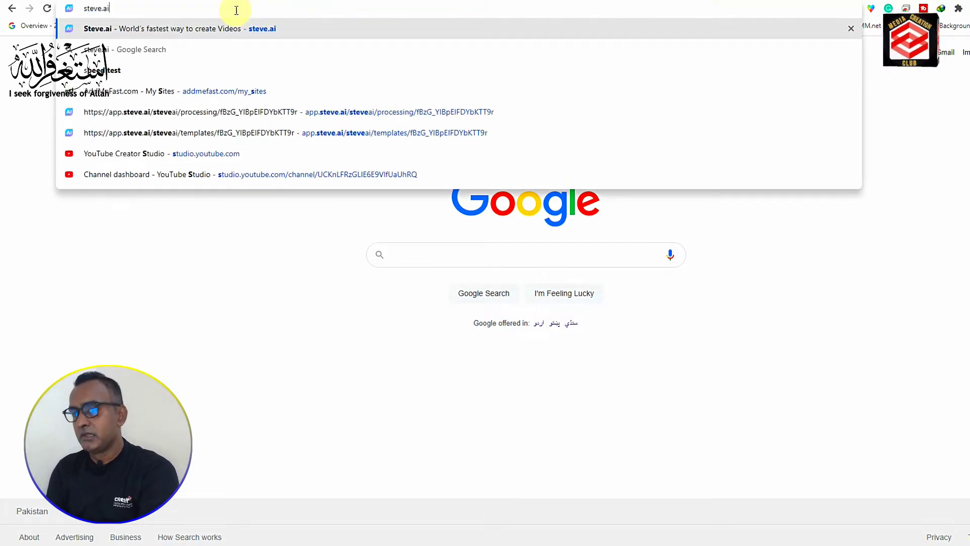
pyautogui.press('Return')
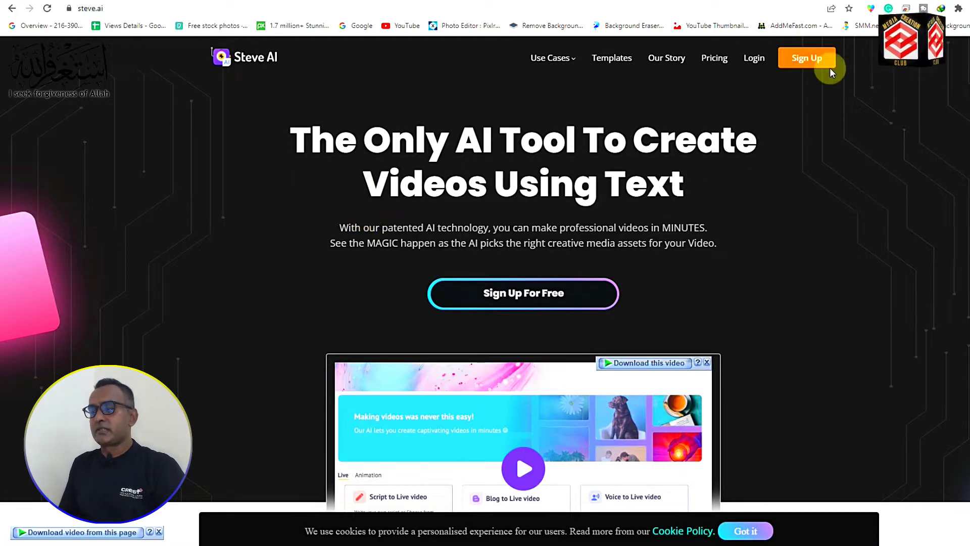
# Step: Log in to Steve AI to reach the dashboard with Script, Blog and Voice to Live options
pyautogui.click(755, 59)
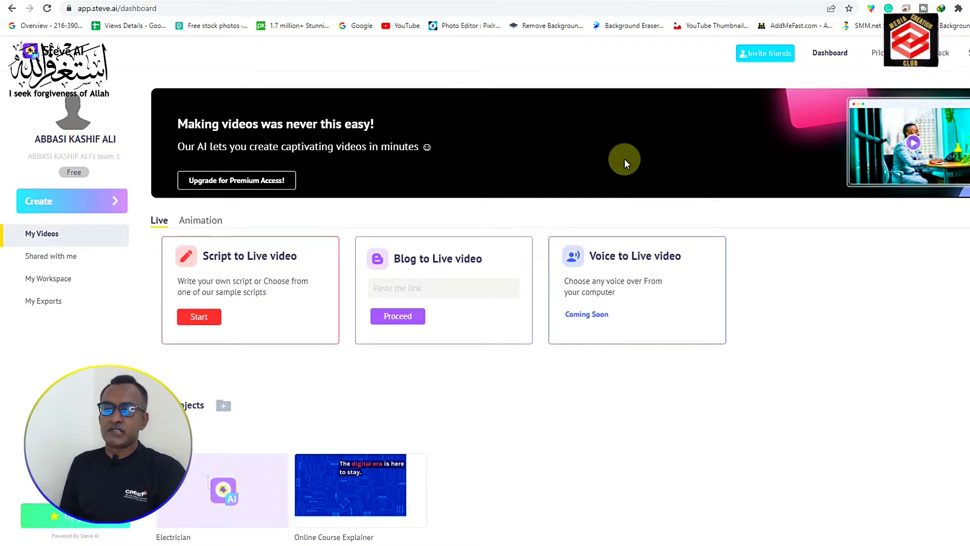
# Step: Start a new Script to Live video and set its type to Animation Video
pyautogui.click(205, 320)
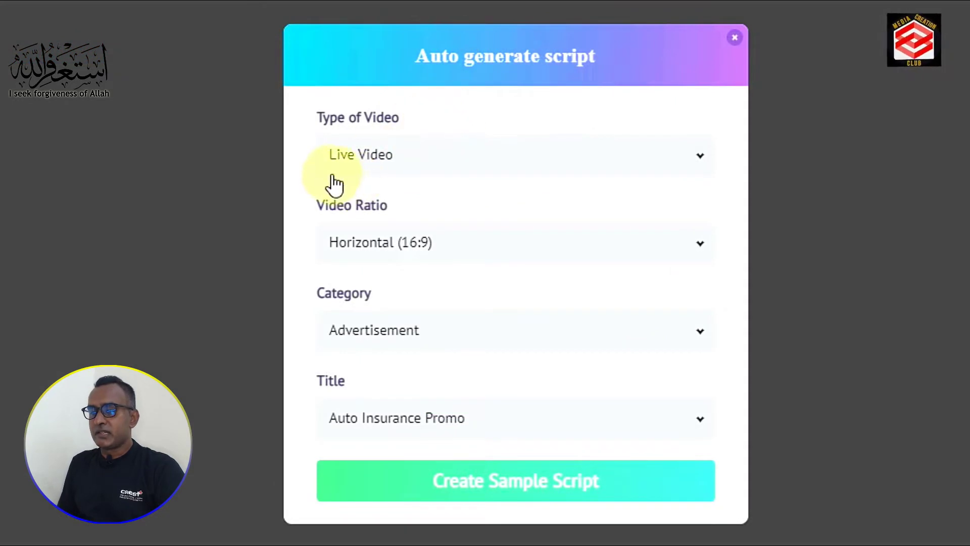
pyautogui.click(422, 163)
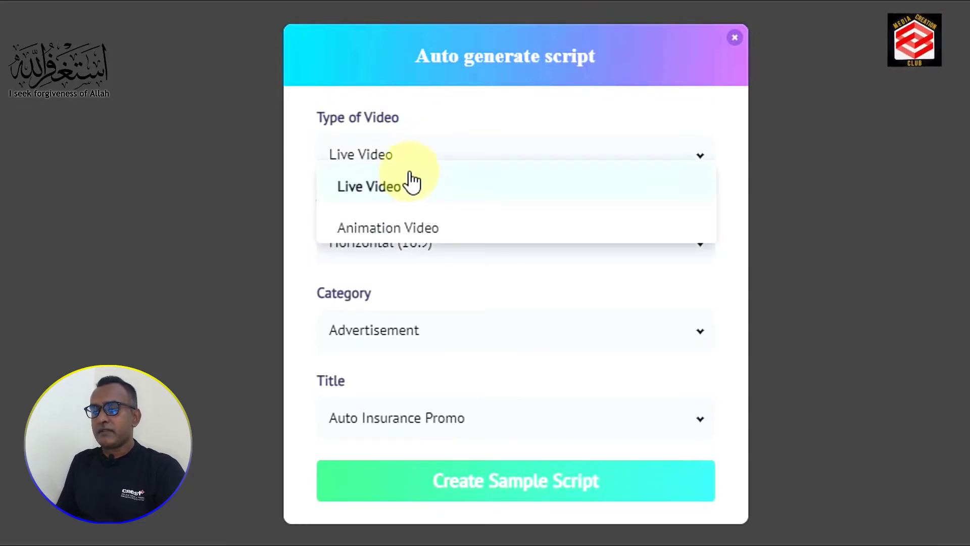
pyautogui.click(414, 233)
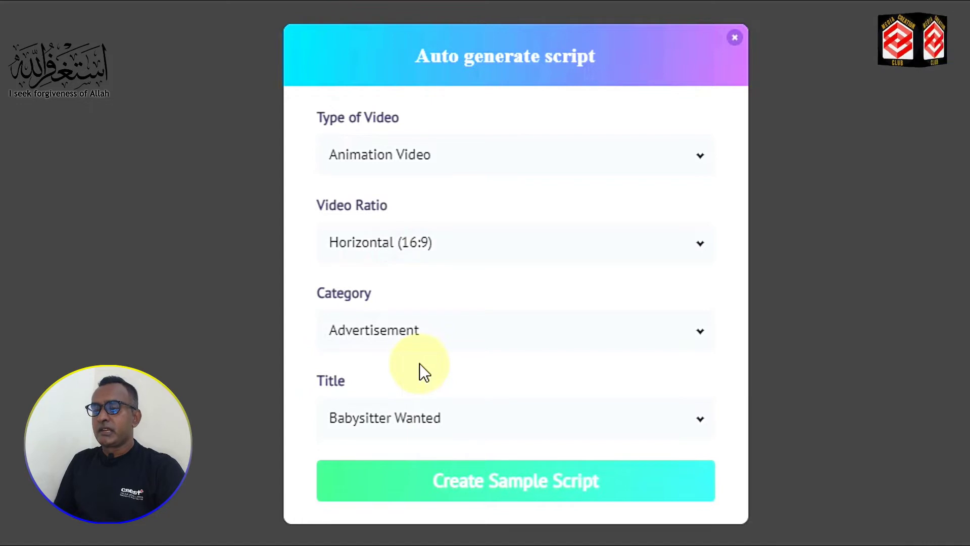
# Step: Set the video category to Explainer Video
pyautogui.click(433, 350)
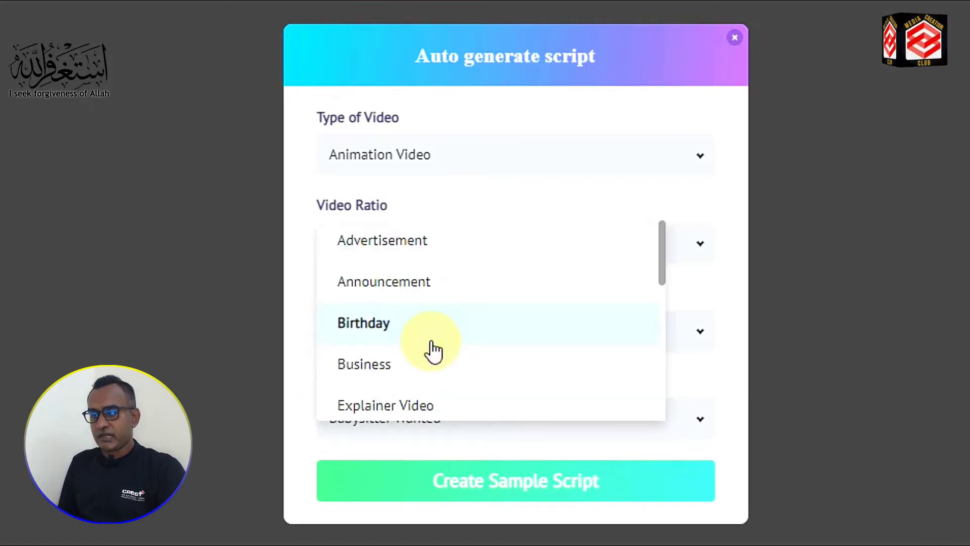
pyautogui.scroll(-6, 423, 377)
pyautogui.scroll(-1, 426, 377)
pyautogui.scroll(-3, 426, 376)
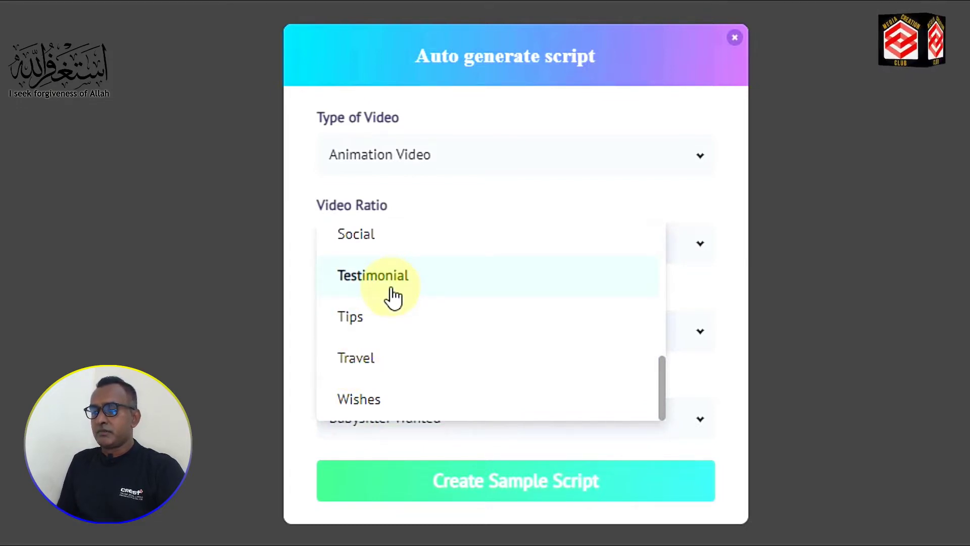
pyautogui.scroll(2, 393, 297)
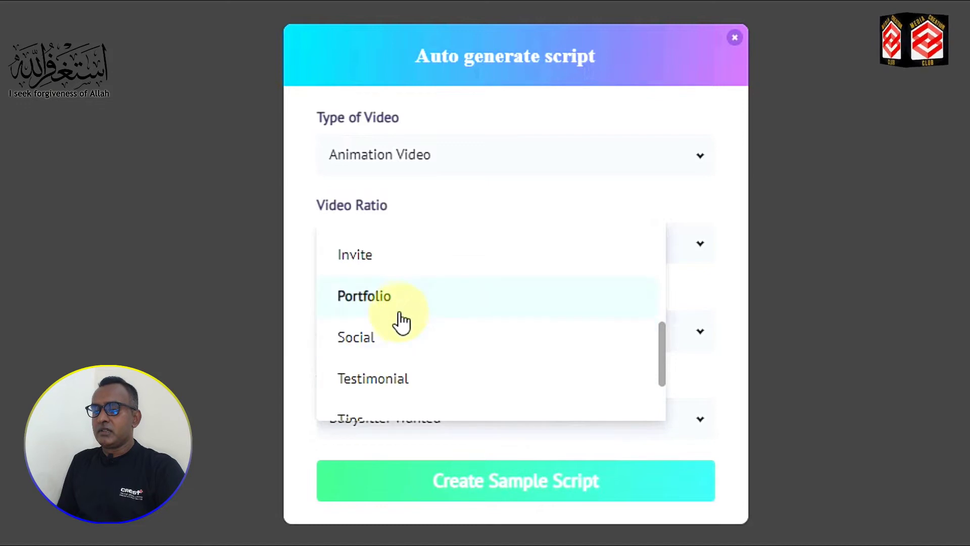
pyautogui.scroll(5, 400, 319)
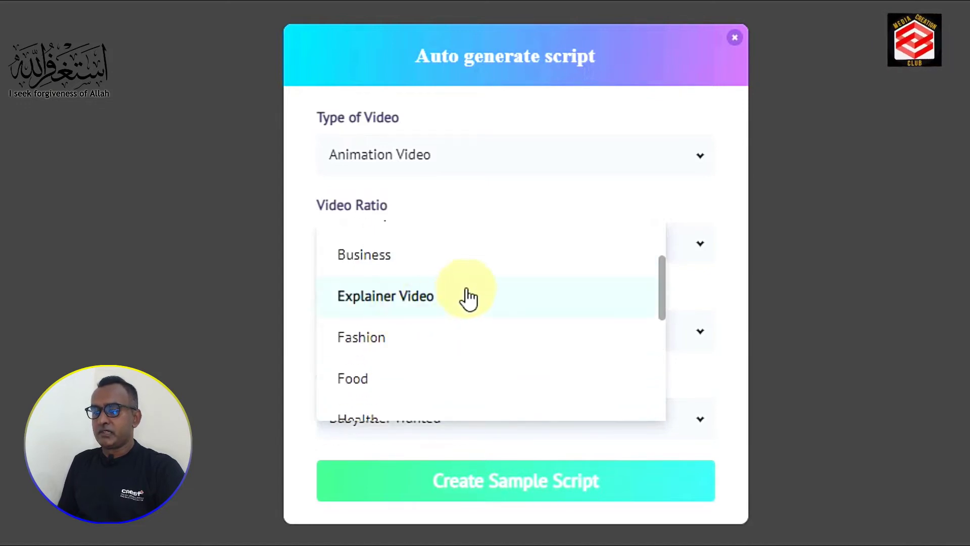
pyautogui.scroll(3, 498, 297)
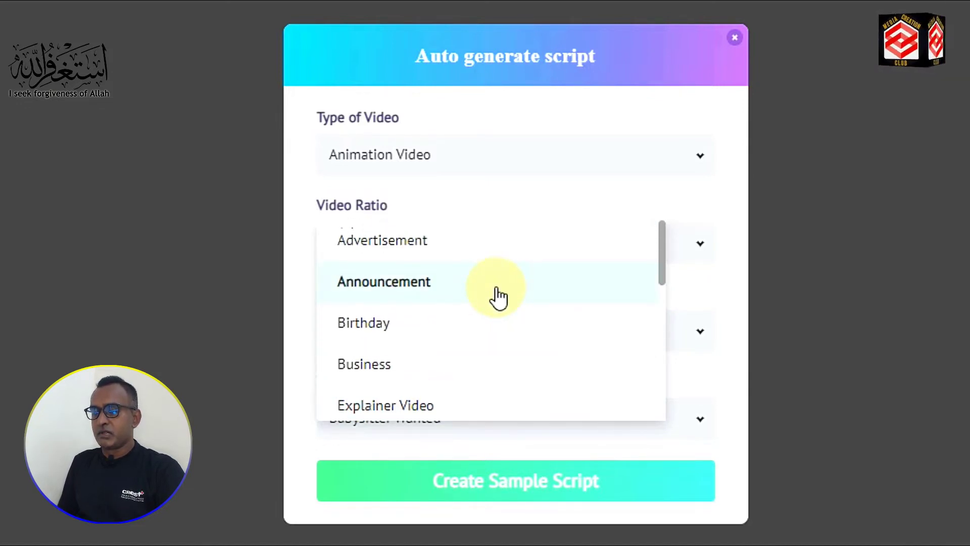
pyautogui.scroll(-5, 493, 297)
pyautogui.scroll(2, 452, 352)
pyautogui.scroll(1, 452, 353)
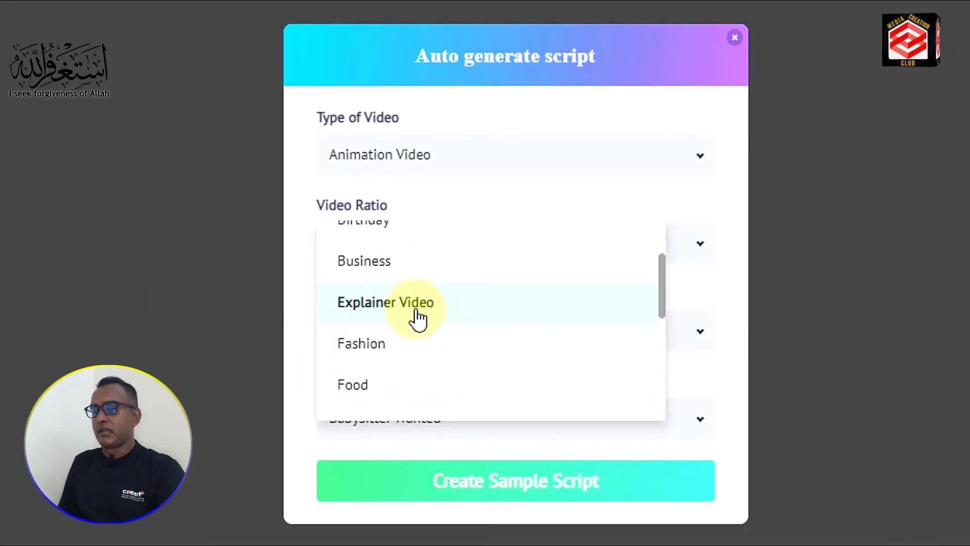
pyautogui.click(418, 318)
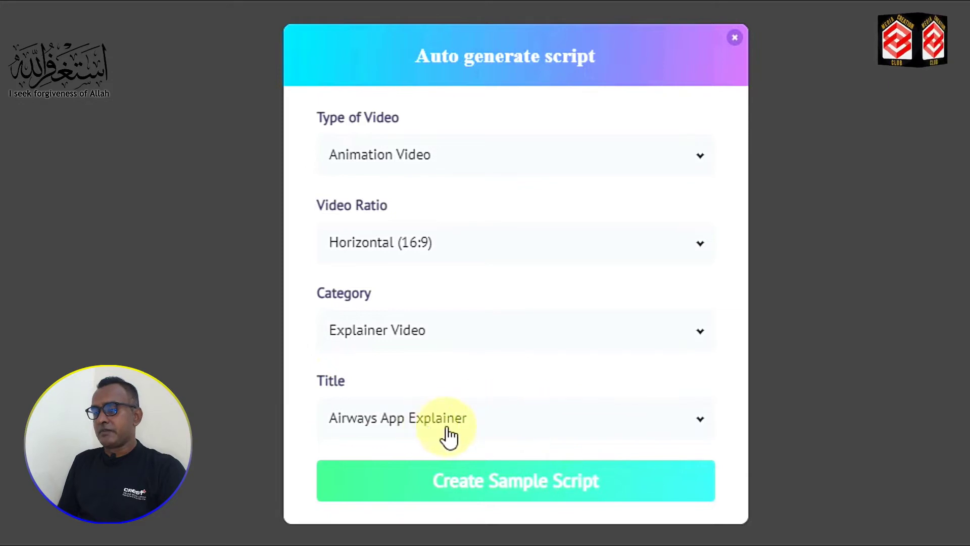
# Step: Pick the 'Online Course Explainer' title and create the nine-scene sample script
pyautogui.click(605, 427)
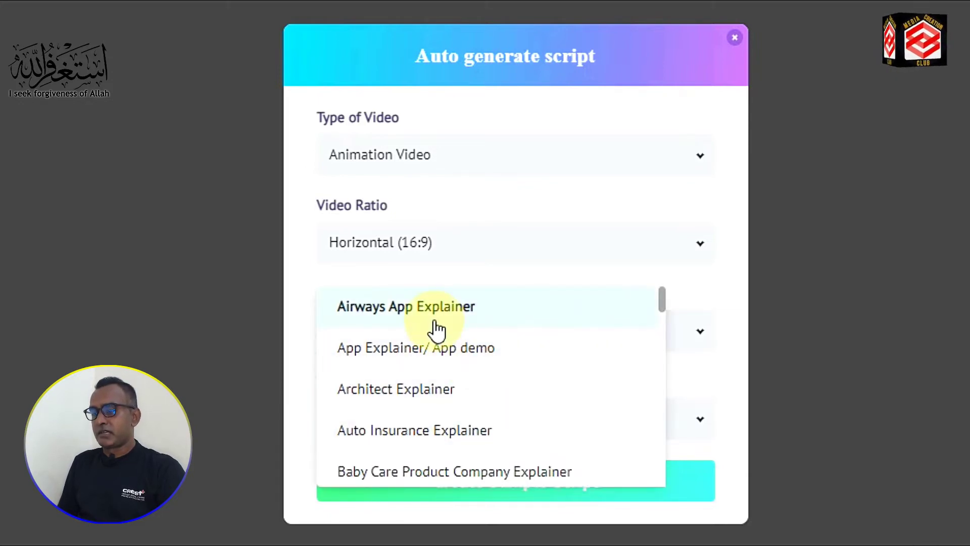
pyautogui.scroll(-5, 438, 329)
pyautogui.scroll(-10, 437, 330)
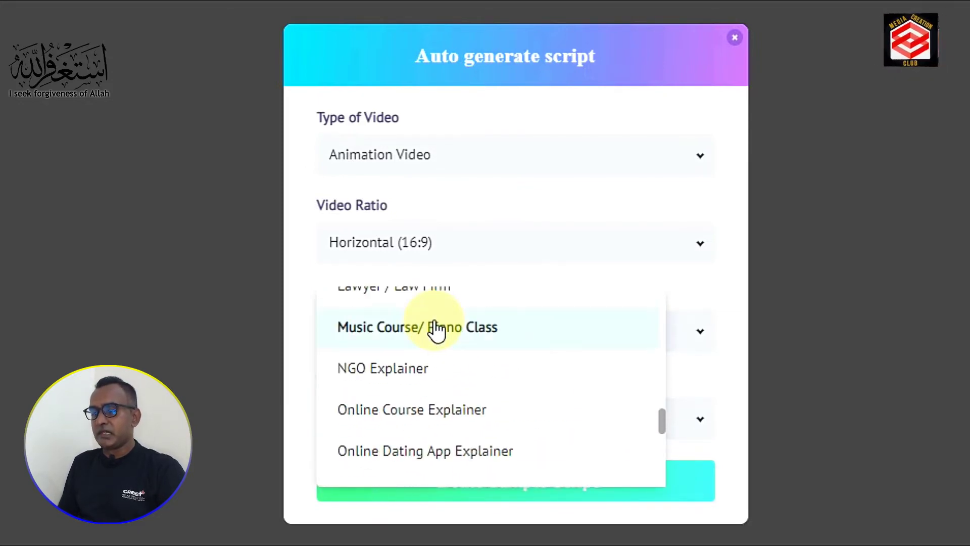
pyautogui.scroll(-6, 438, 329)
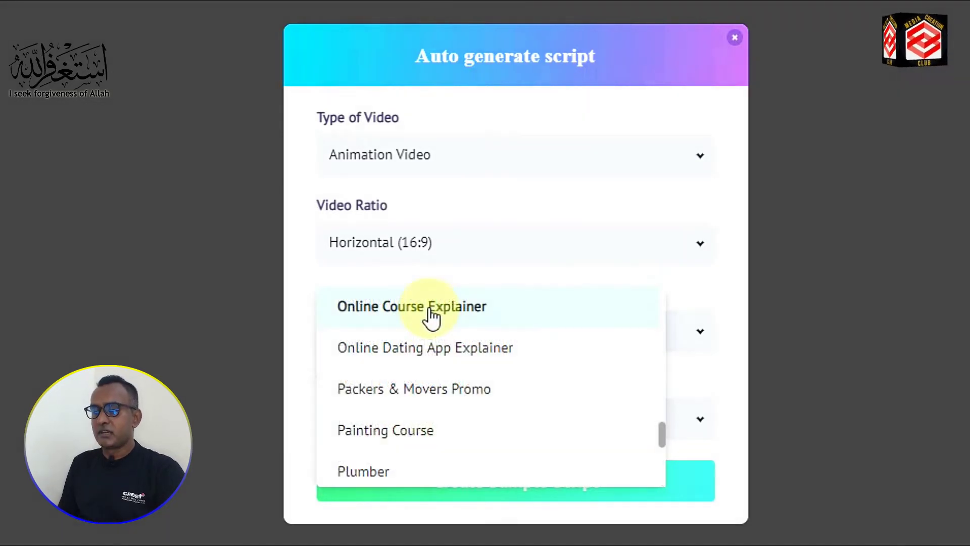
pyautogui.click(430, 316)
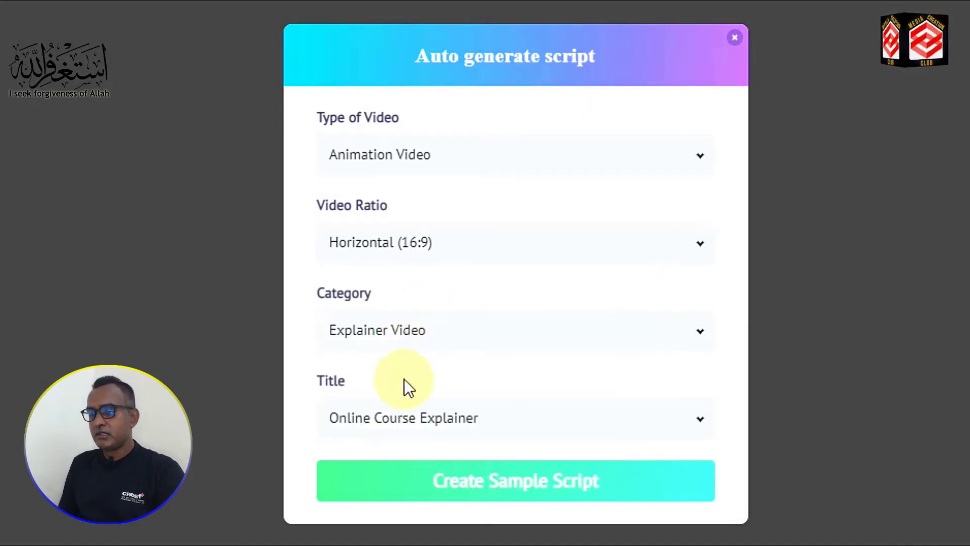
pyautogui.click(479, 497)
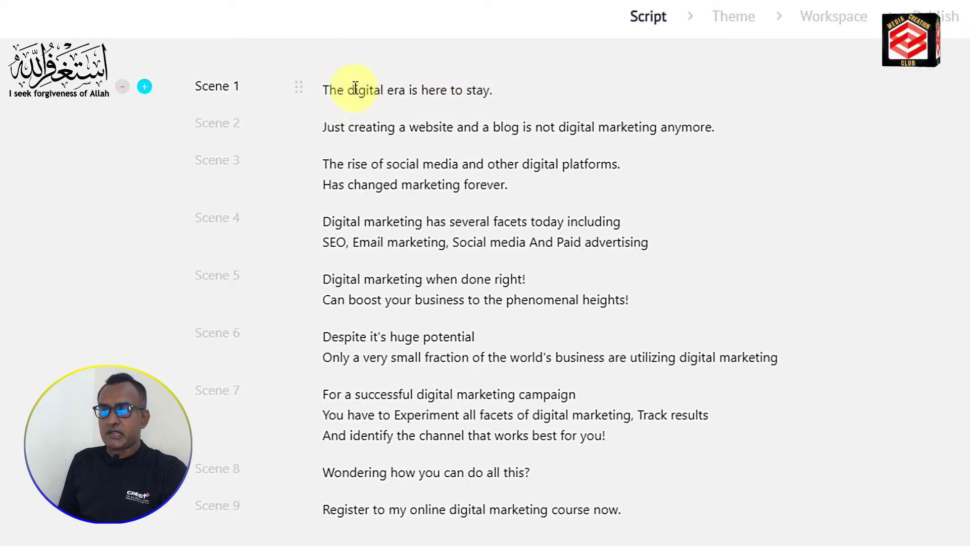
# Step: Replace 'digital era' in Scene 1 with 'Media Creation Club'
pyautogui.moveTo(348, 90); pyautogui.dragTo(384, 90)
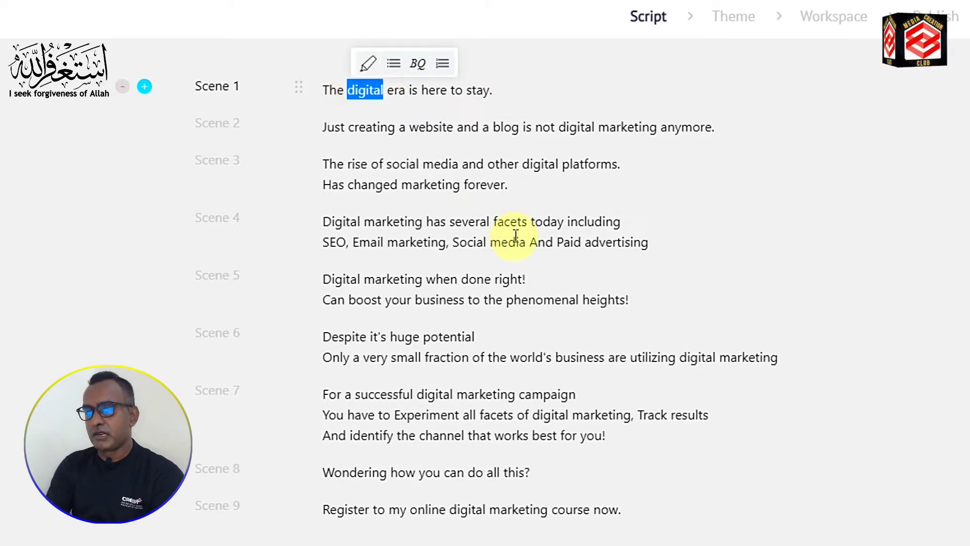
pyautogui.write('Media')
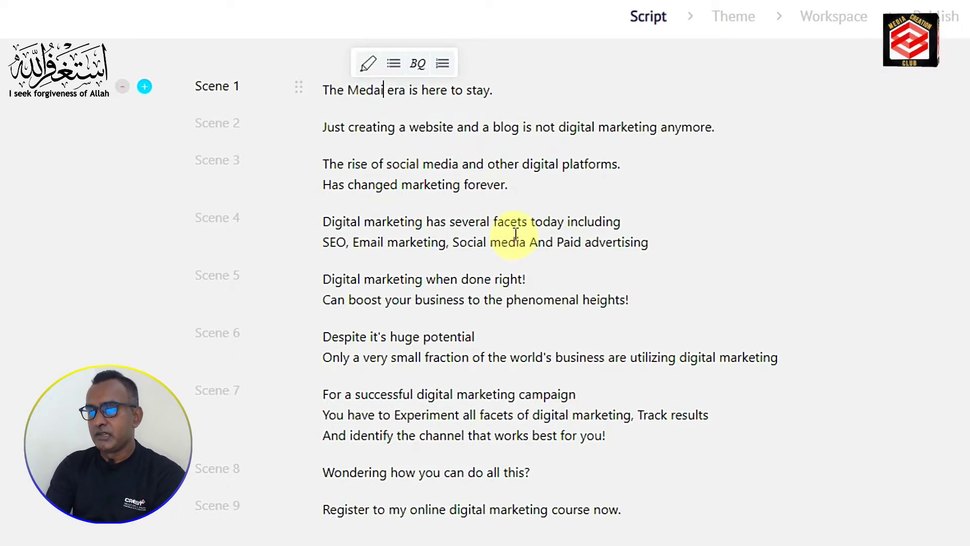
pyautogui.write(' Creation Club')
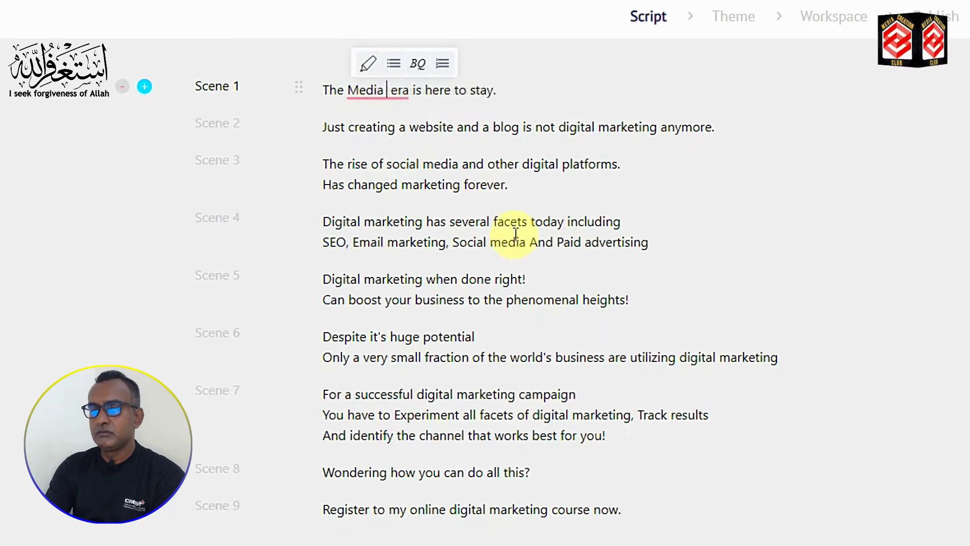
pyautogui.moveTo(470, 91); pyautogui.dragTo(488, 96)
pyautogui.press('BackSpace')
pyautogui.press('End')
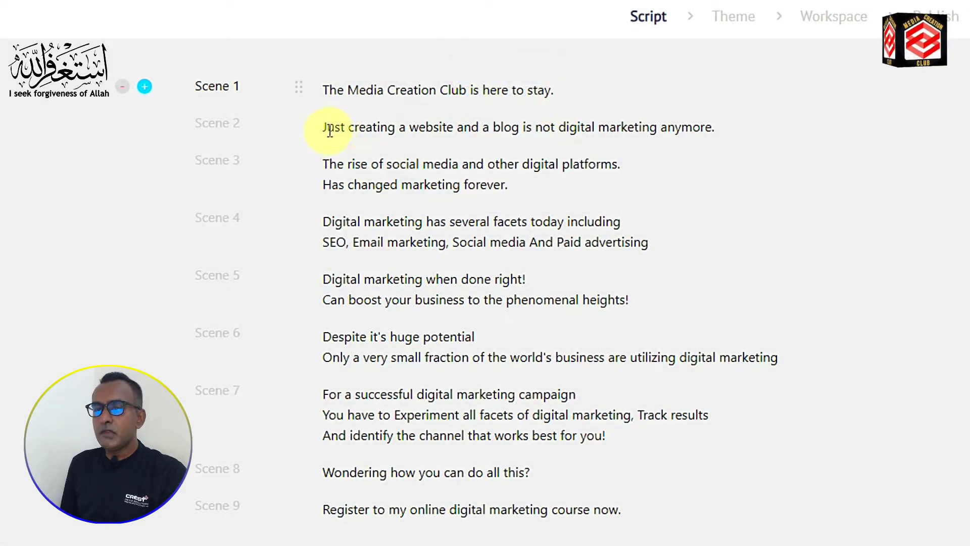
pyautogui.click(212, 133)
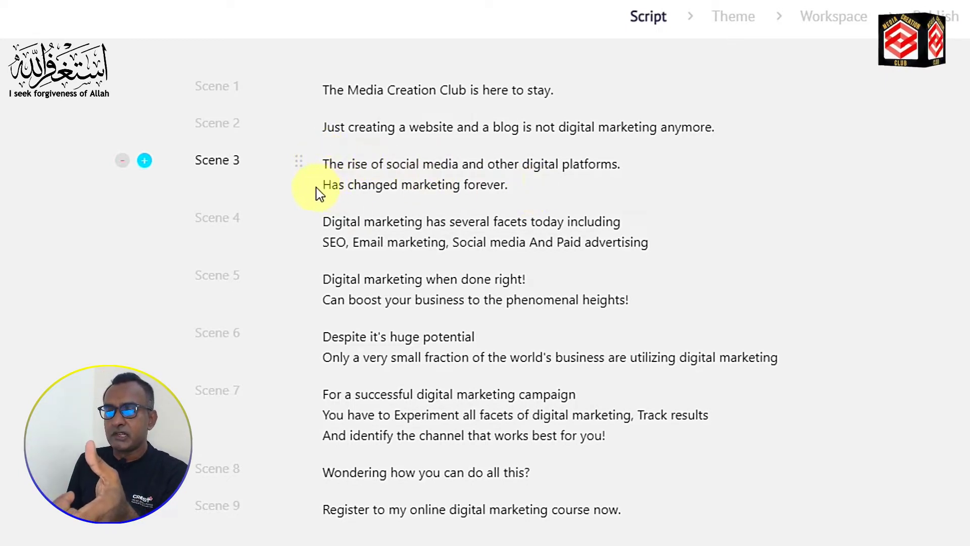
# Step: Cut the line 'Has changed marketing forever.' out of Scene 3
pyautogui.moveTo(329, 190); pyautogui.dragTo(514, 199)
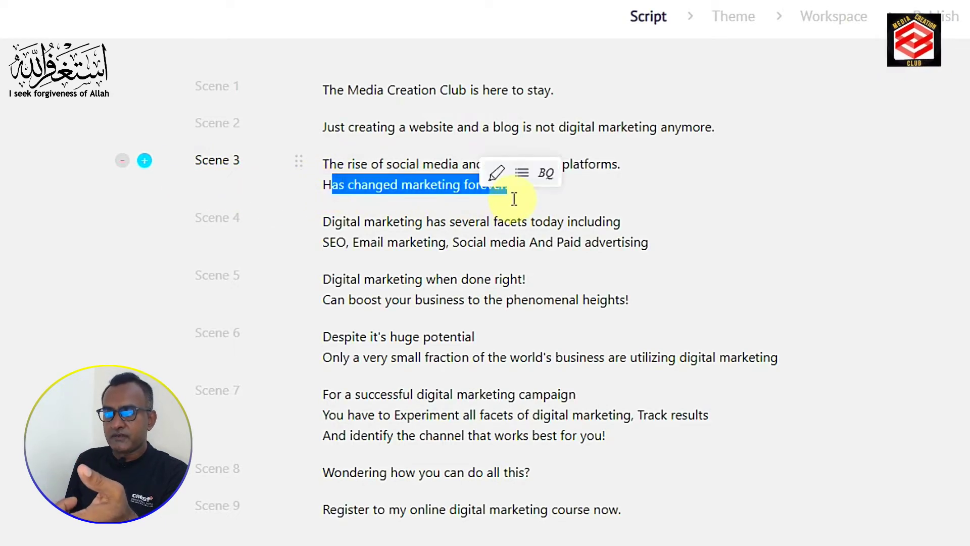
pyautogui.click(512, 198)
pyautogui.moveTo(326, 191); pyautogui.dragTo(502, 191)
pyautogui.rightClick(487, 191)
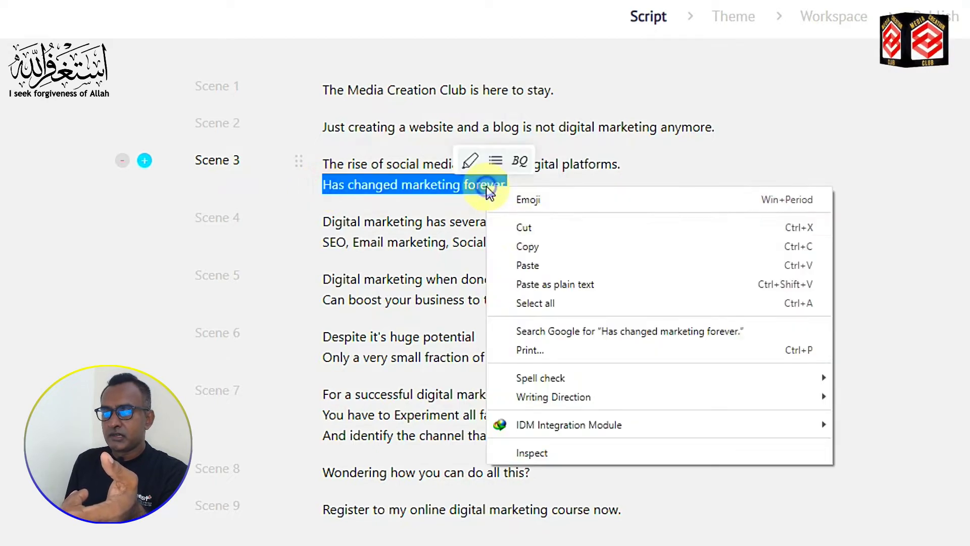
pyautogui.click(525, 229)
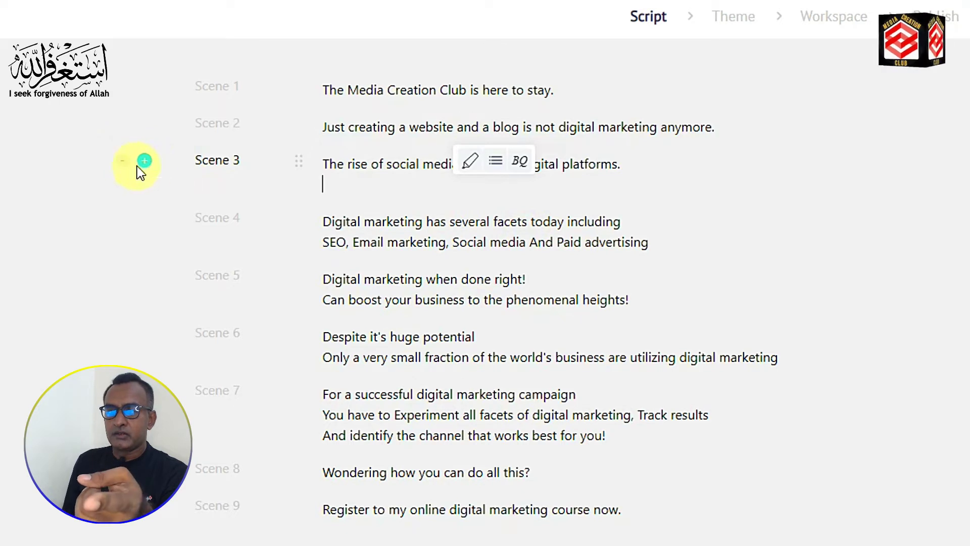
# Step: Add a new Scene 4 after Scene 3 and paste the cut line into it
pyautogui.click(145, 161)
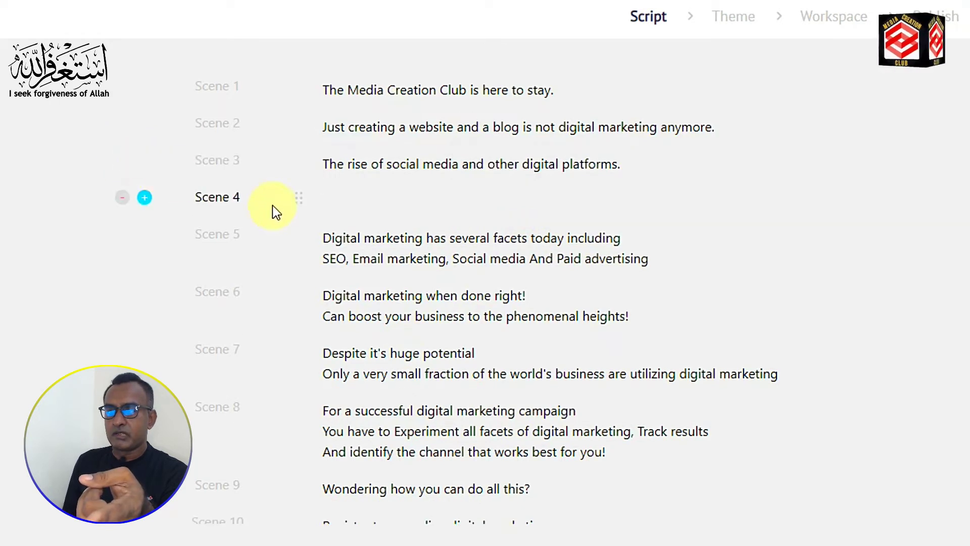
pyautogui.rightClick(336, 200)
pyautogui.click(368, 325)
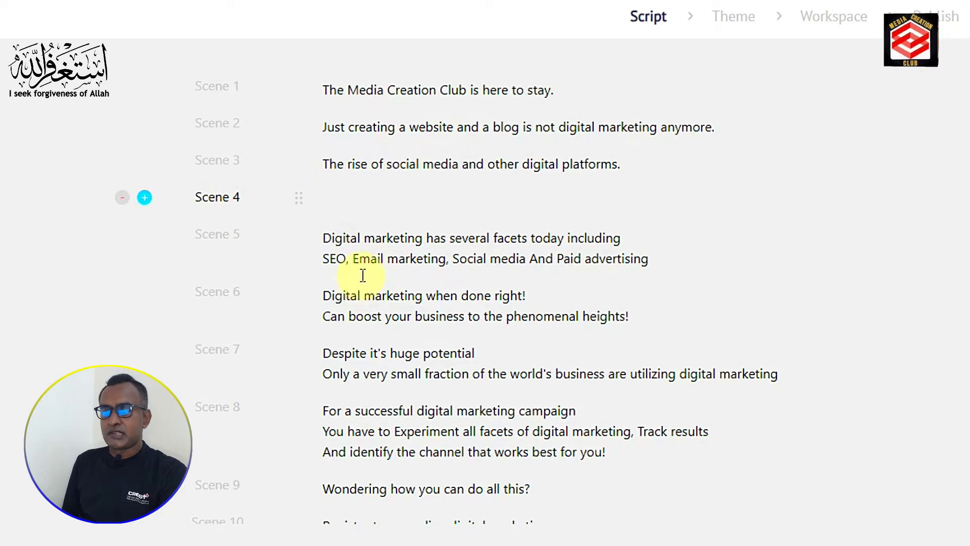
# Step: Delete the empty Scene 4 and edit the 'online course' video topic field
pyautogui.click(122, 197)
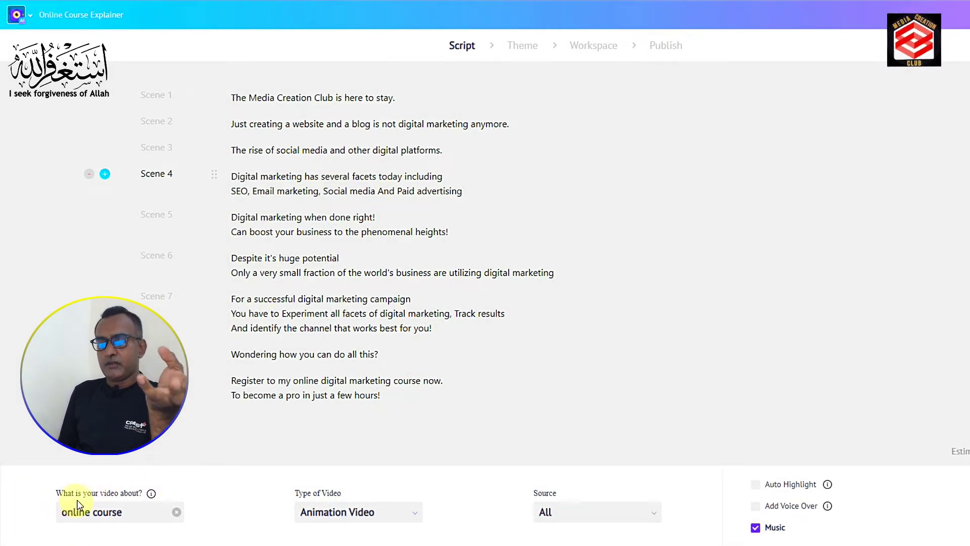
pyautogui.click(134, 516)
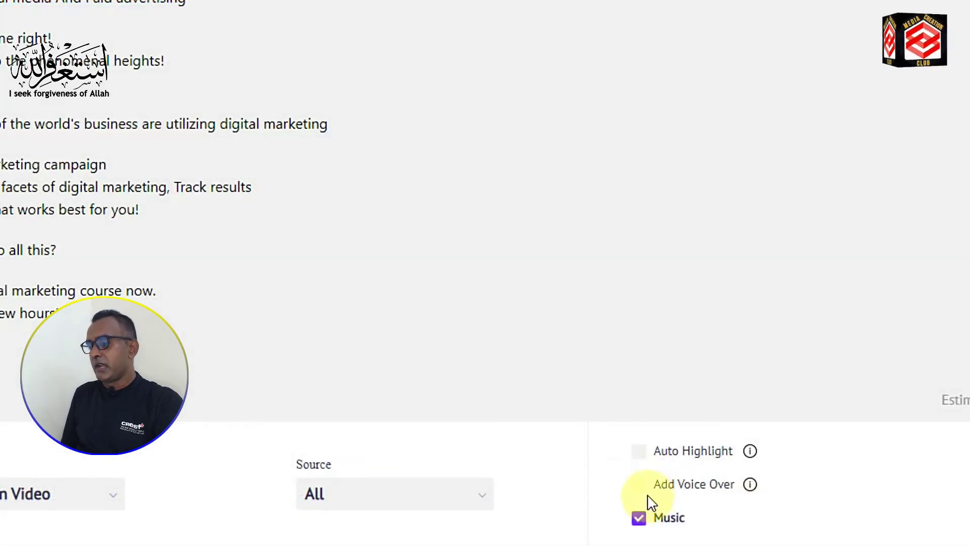
# Step: Enable Auto Highlight and Add Voice Over, keeping the language as US English
pyautogui.click(640, 454)
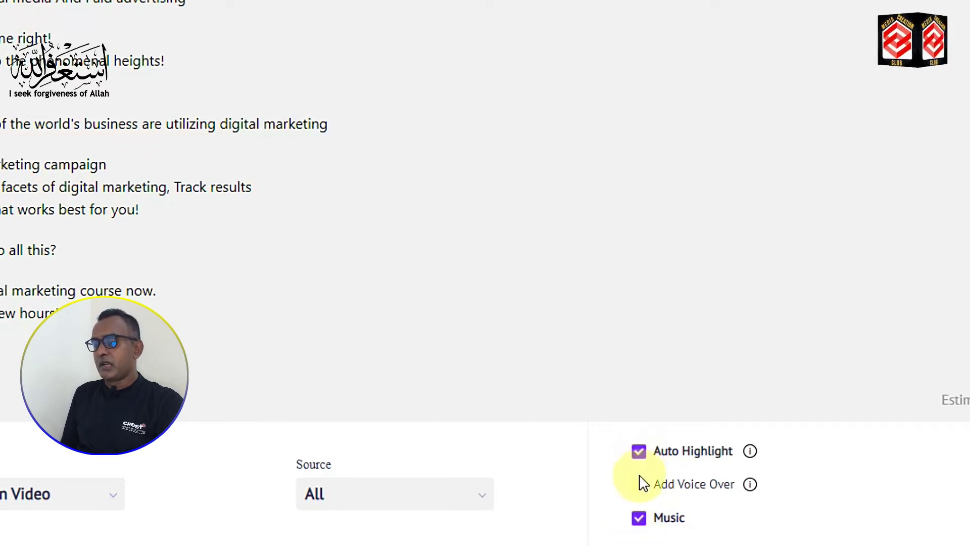
pyautogui.click(643, 484)
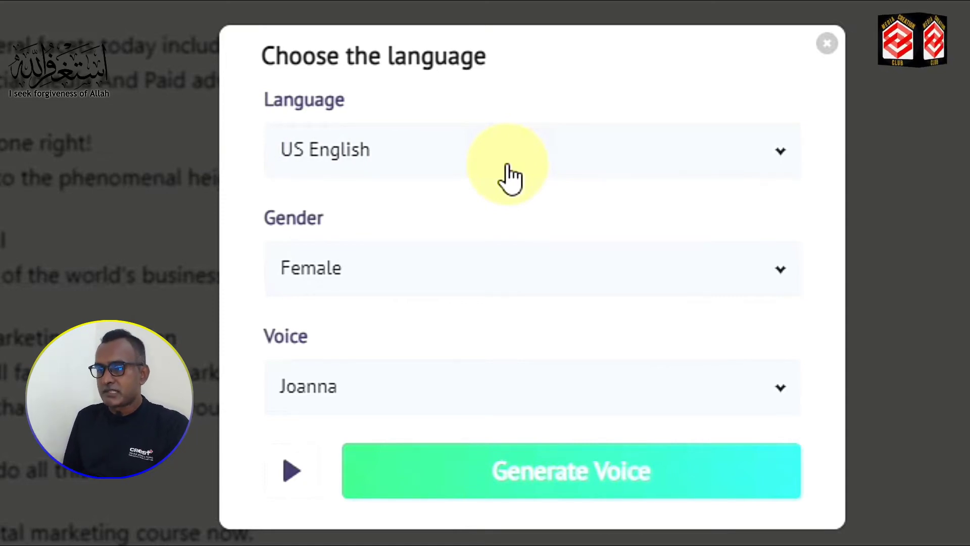
pyautogui.click(525, 163)
pyautogui.scroll(-3, 432, 283)
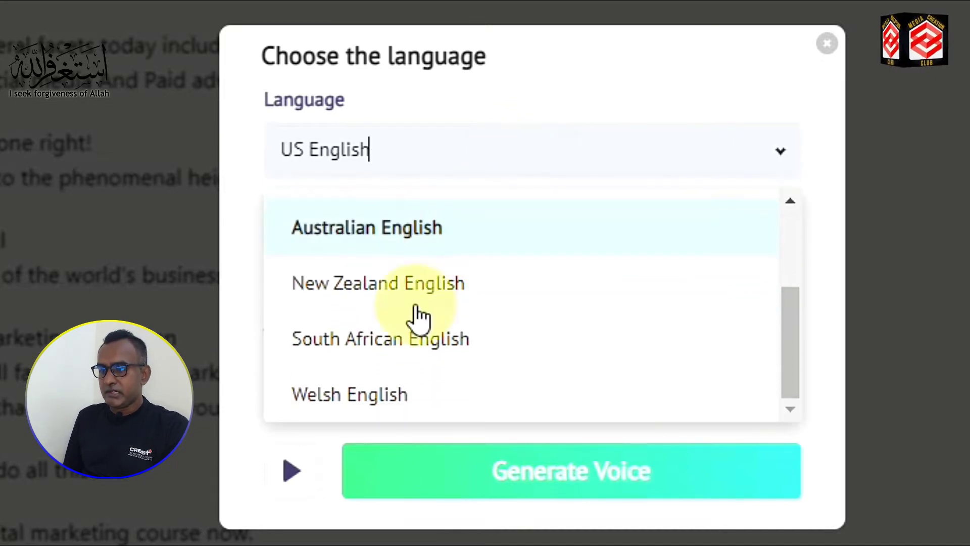
pyautogui.scroll(3, 407, 389)
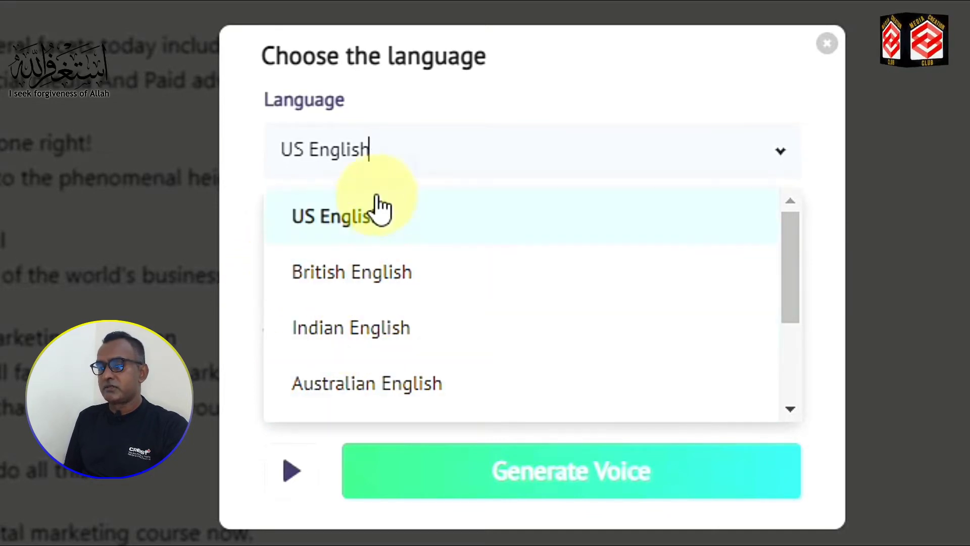
pyautogui.click(371, 216)
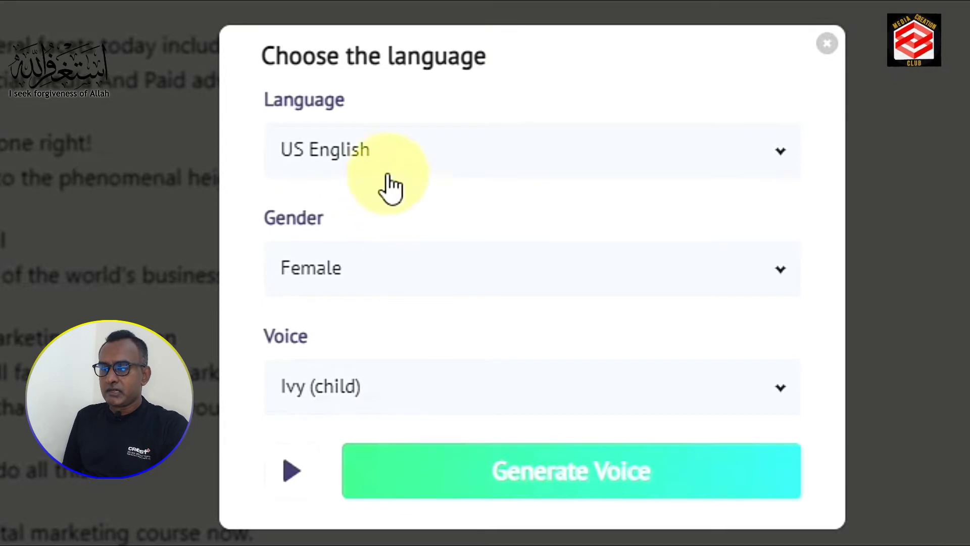
# Step: Set the voice to male narrator Matthew and generate the voice-over
pyautogui.click(349, 283)
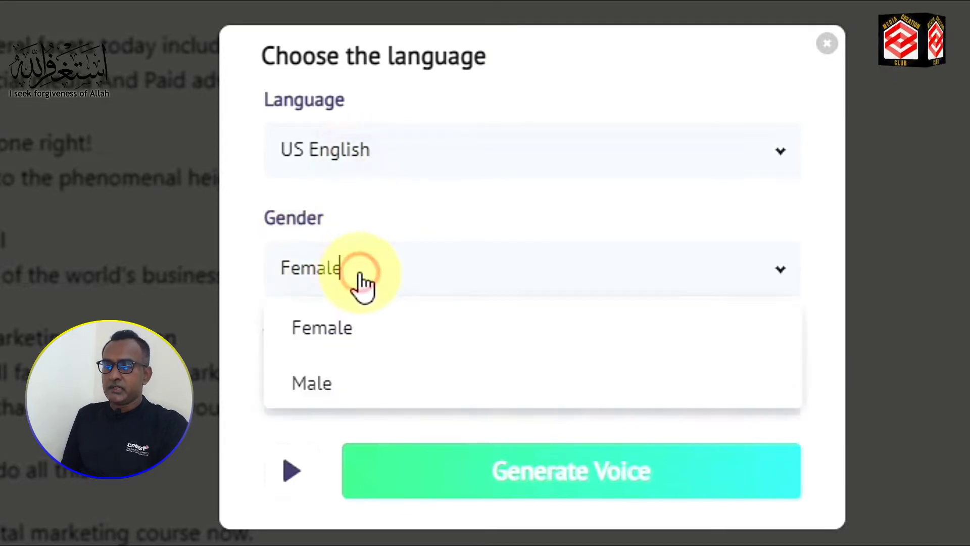
pyautogui.click(340, 393)
pyautogui.click(403, 398)
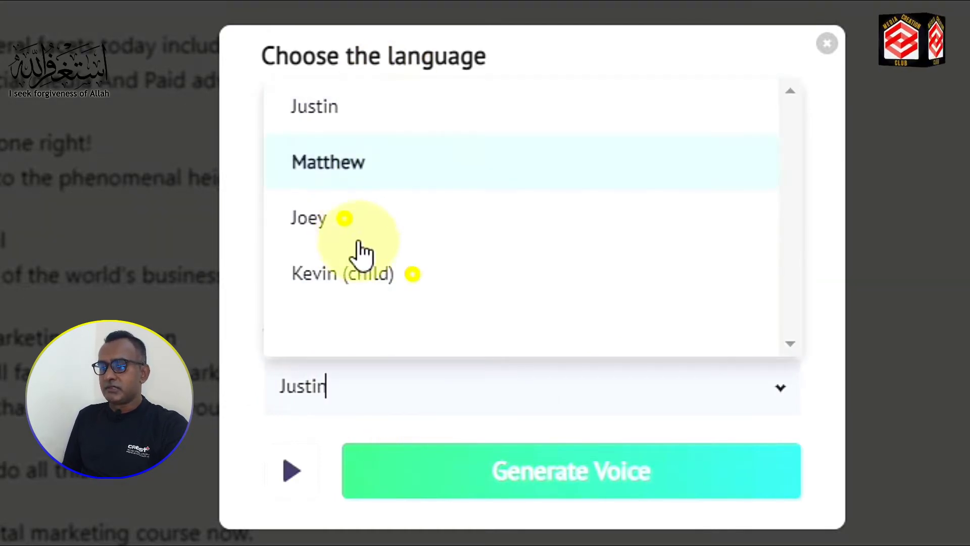
pyautogui.click(407, 173)
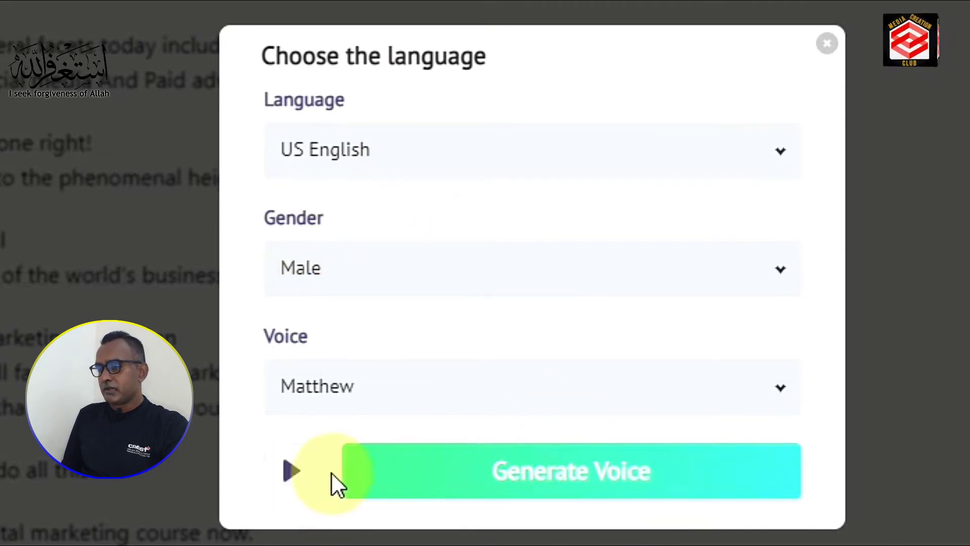
pyautogui.click(511, 488)
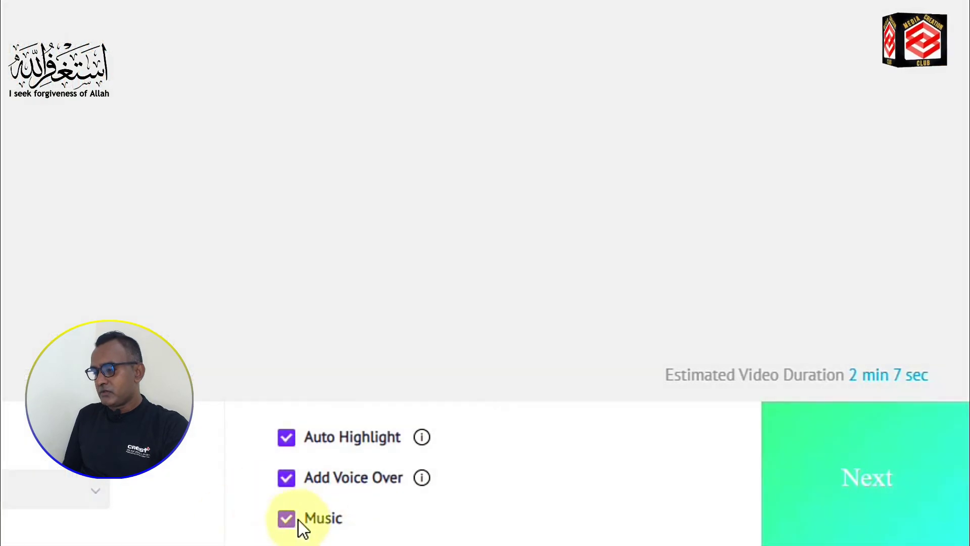
# Step: Keep background music enabled and continue to the Theme step
pyautogui.click(318, 528)
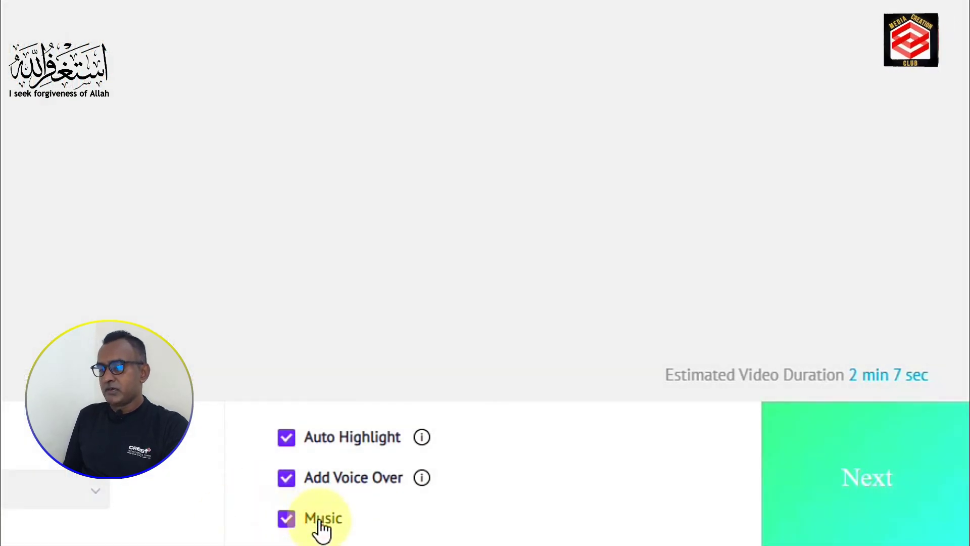
pyautogui.click(316, 530)
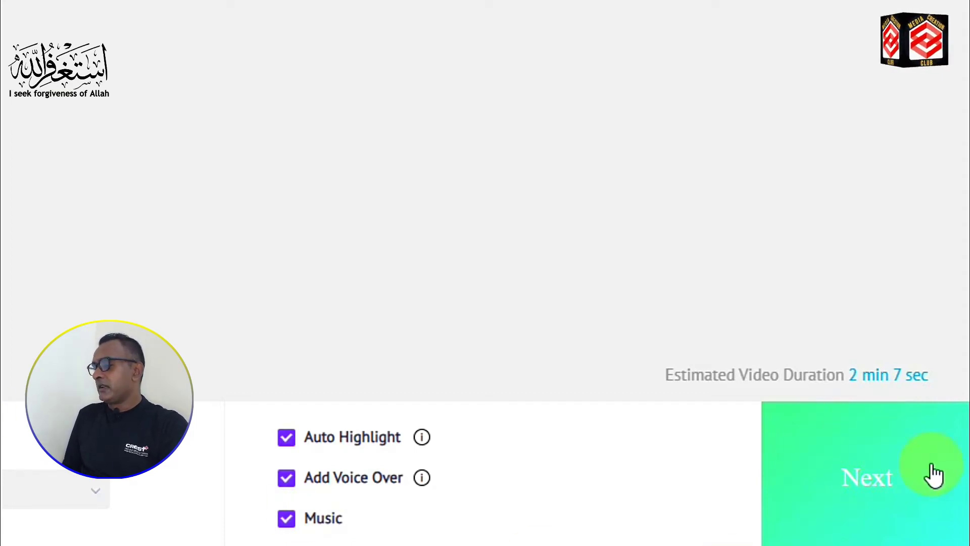
pyautogui.click(897, 488)
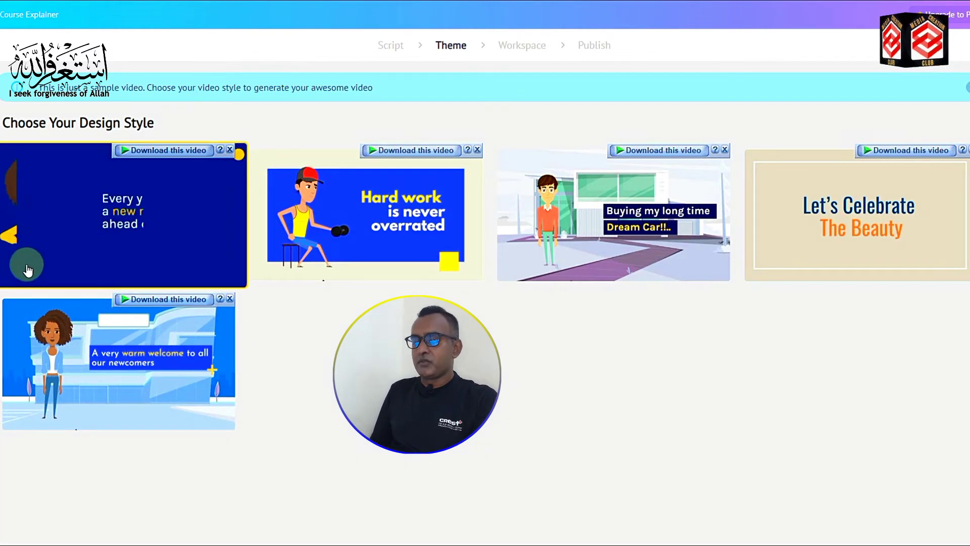
# Step: Choose the third design style (Dream Car) to generate the 1:55 animated video
pyautogui.moveTo(126, 221)
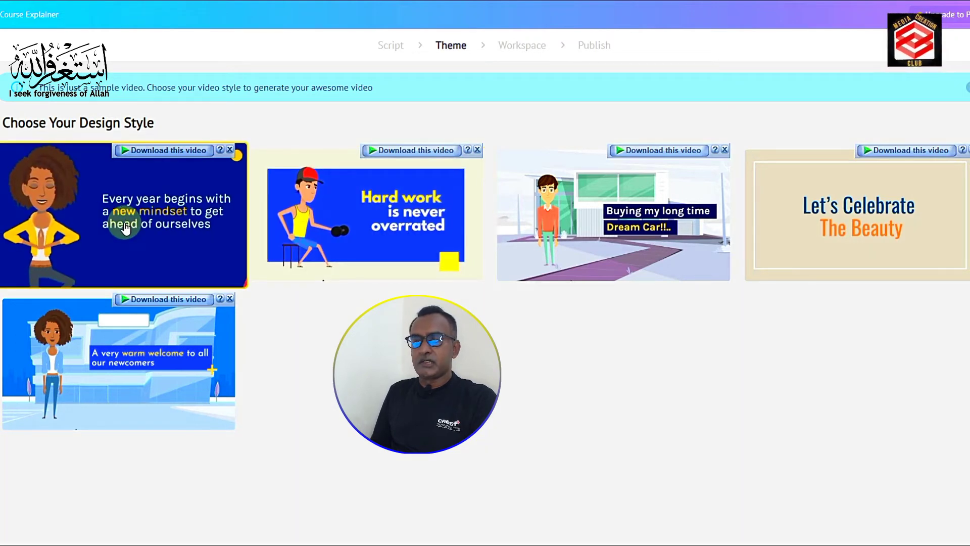
pyautogui.moveTo(314, 233)
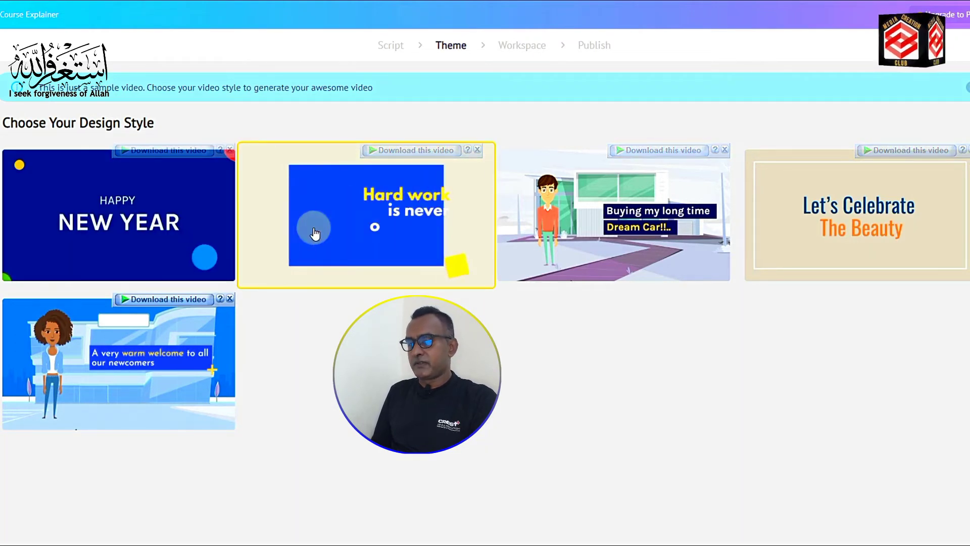
pyautogui.moveTo(582, 212)
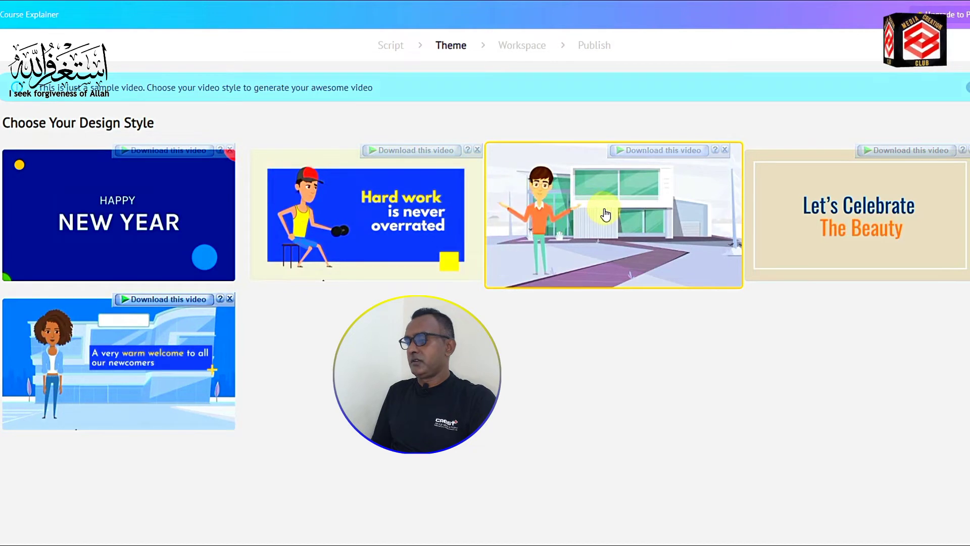
pyautogui.moveTo(881, 229)
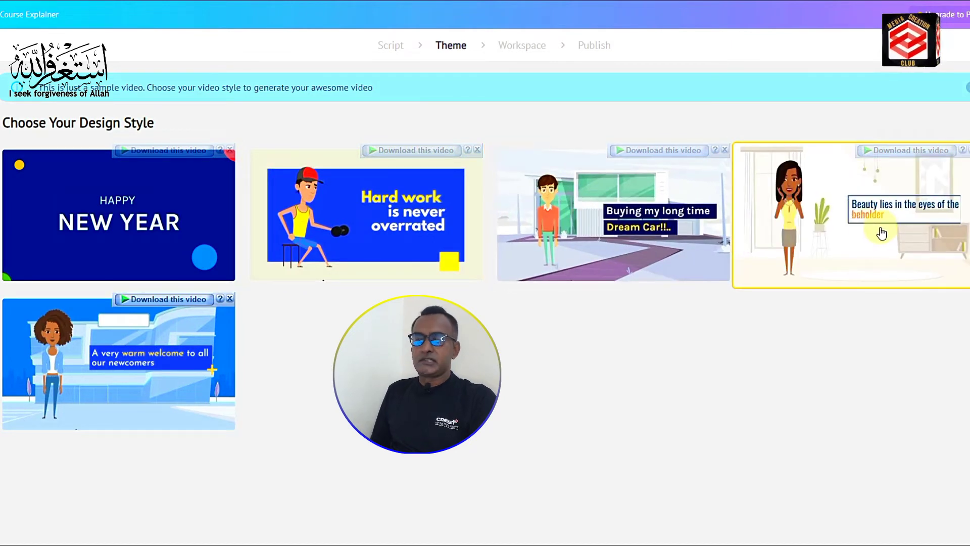
pyautogui.moveTo(33, 379)
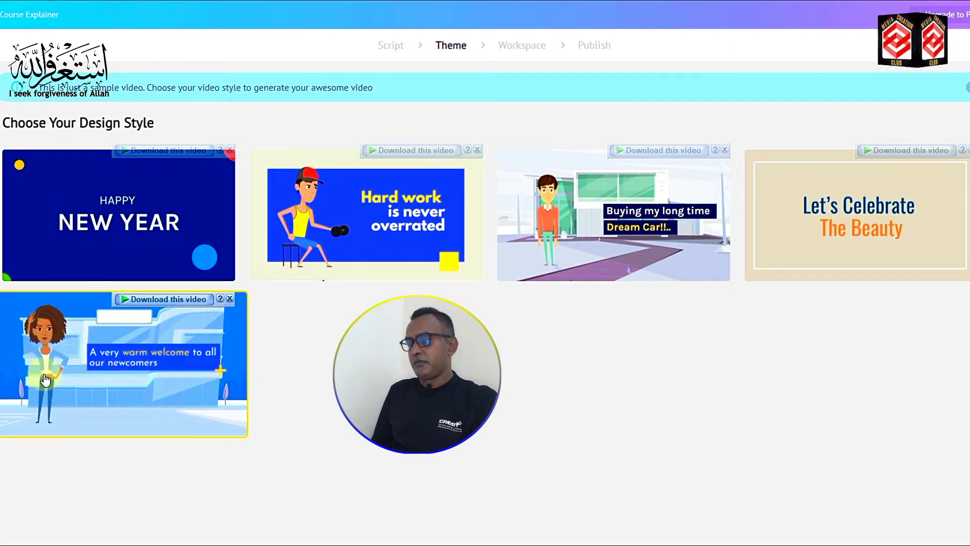
pyautogui.moveTo(367, 265)
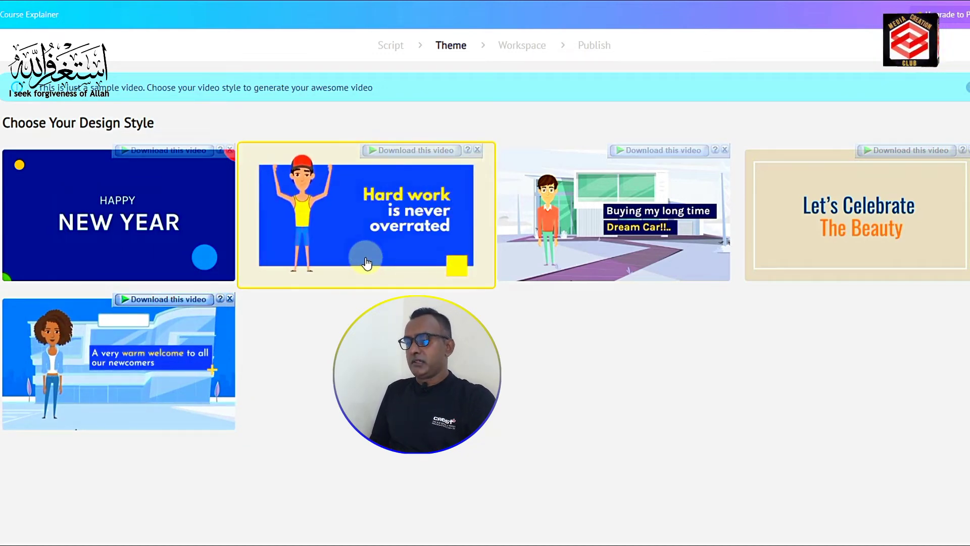
pyautogui.moveTo(441, 281)
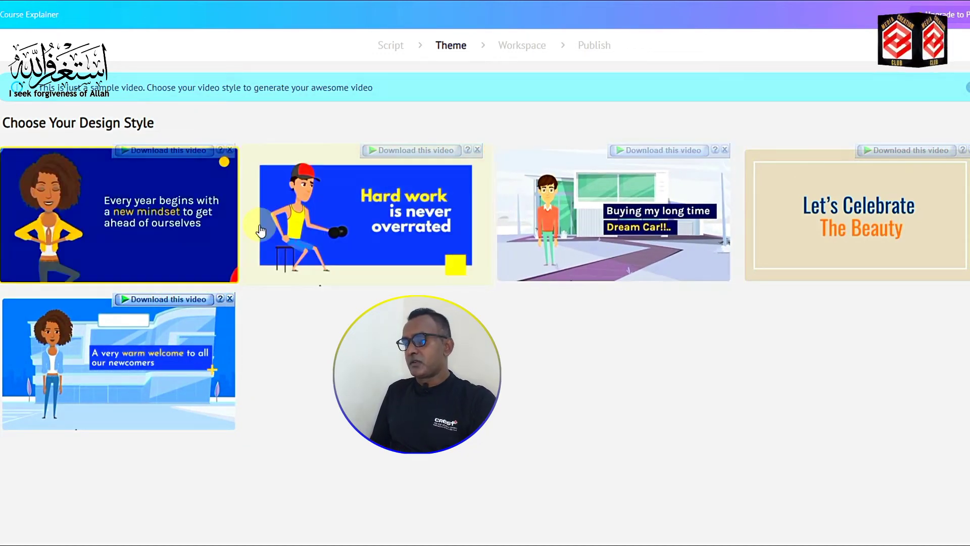
pyautogui.moveTo(645, 250)
pyautogui.click(631, 219)
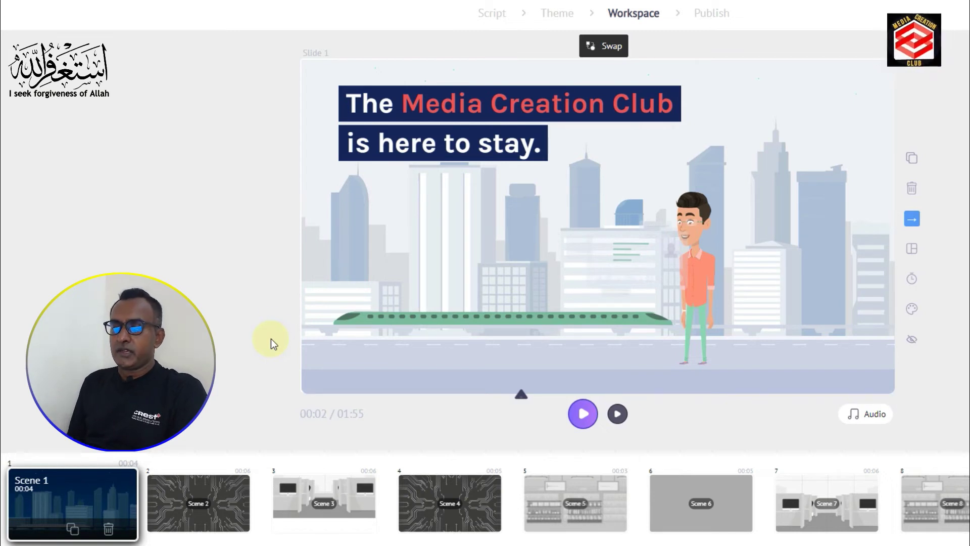
# Step: Swap the man in Slide 1 for a different male character wearing a coral jacket
pyautogui.click(701, 303)
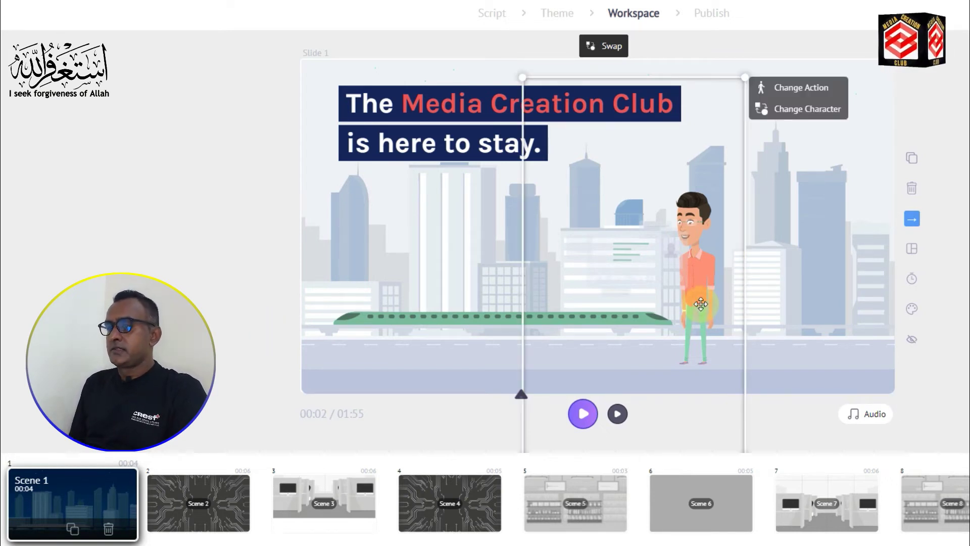
pyautogui.click(811, 109)
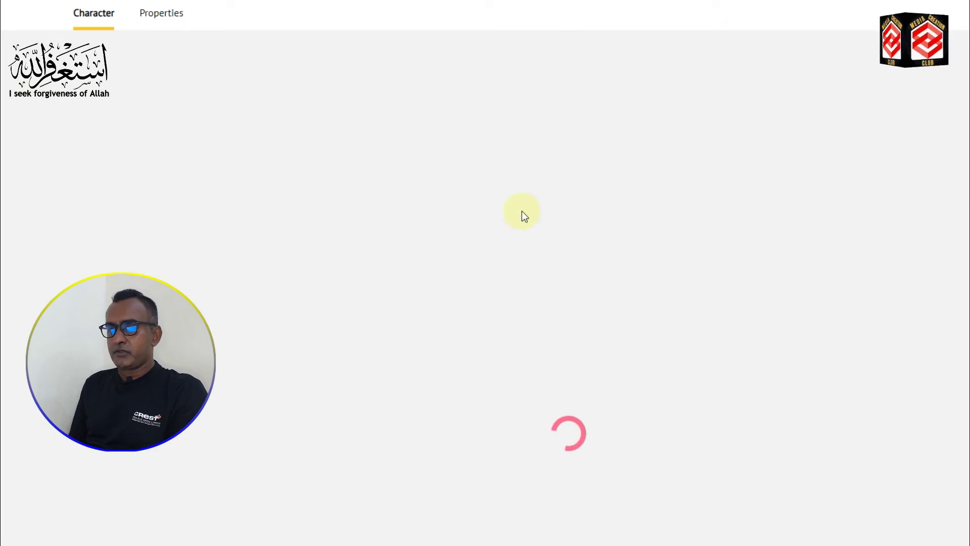
pyautogui.scroll(-2, 682, 303)
pyautogui.scroll(-10, 677, 316)
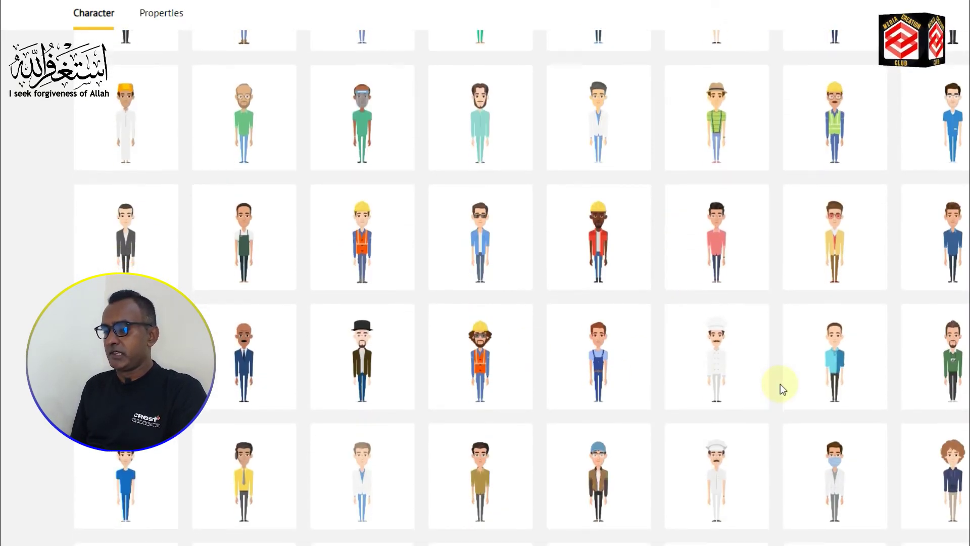
pyautogui.scroll(-5, 780, 384)
pyautogui.scroll(-5, 672, 381)
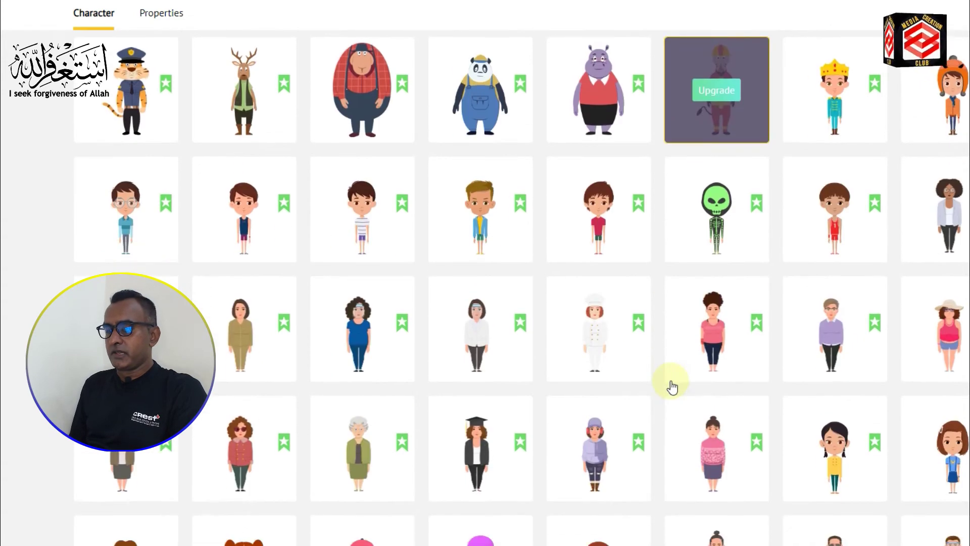
pyautogui.scroll(12, 672, 386)
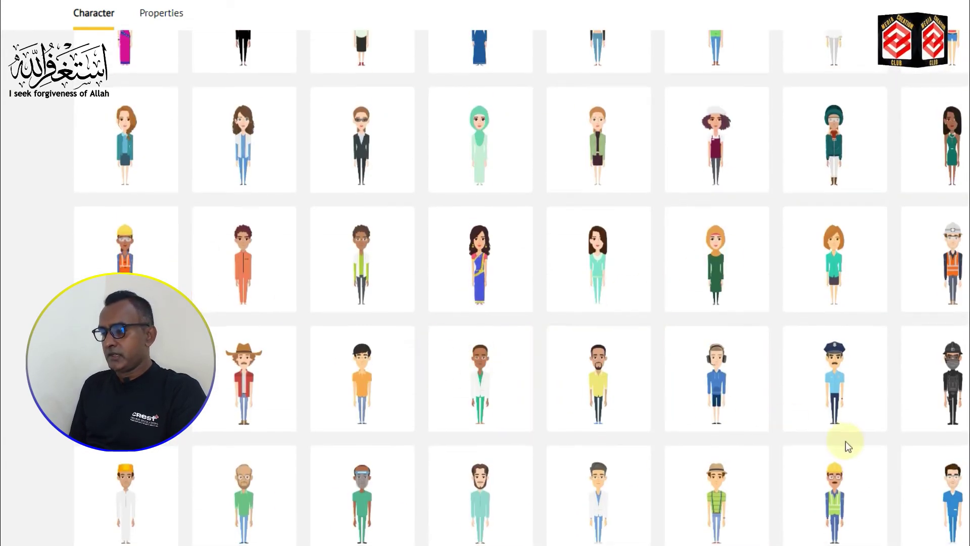
pyautogui.scroll(-1, 848, 446)
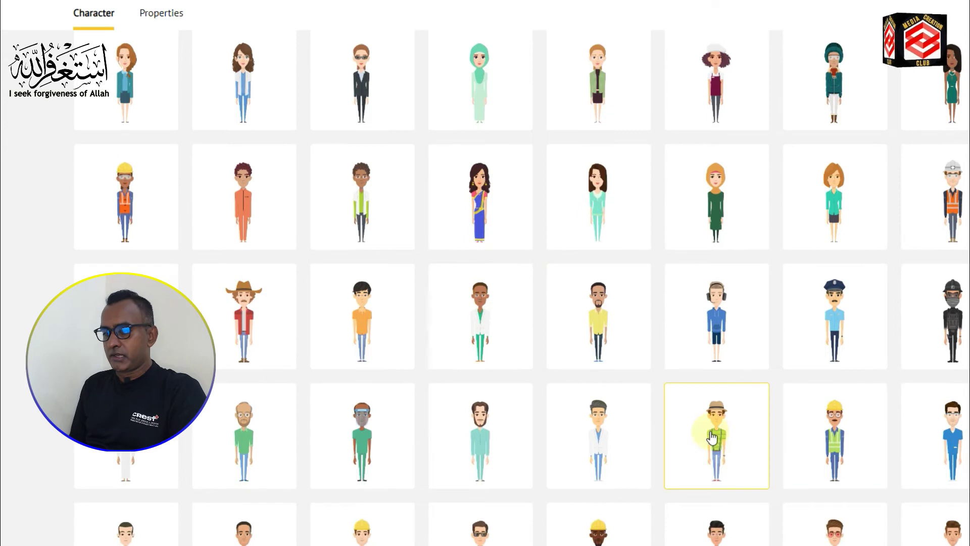
pyautogui.click(598, 432)
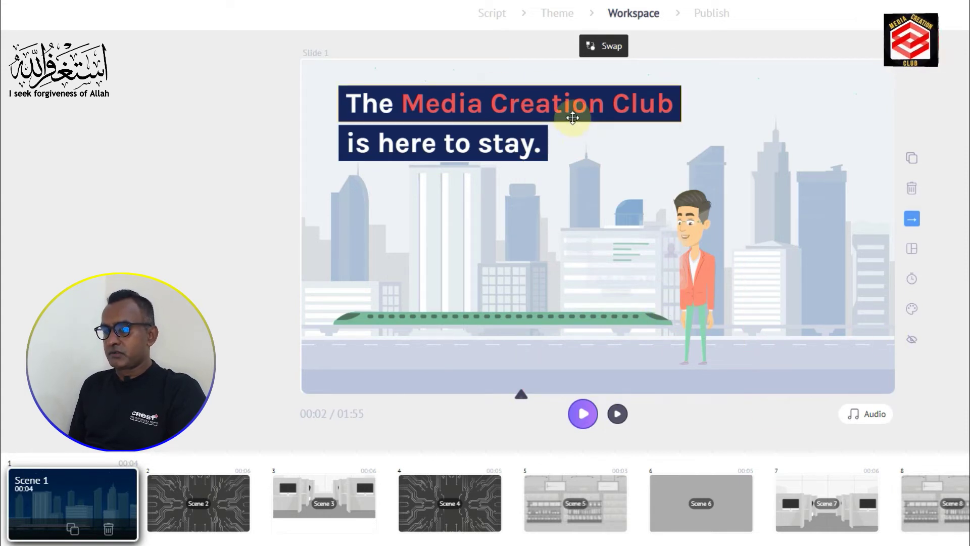
pyautogui.click(536, 112)
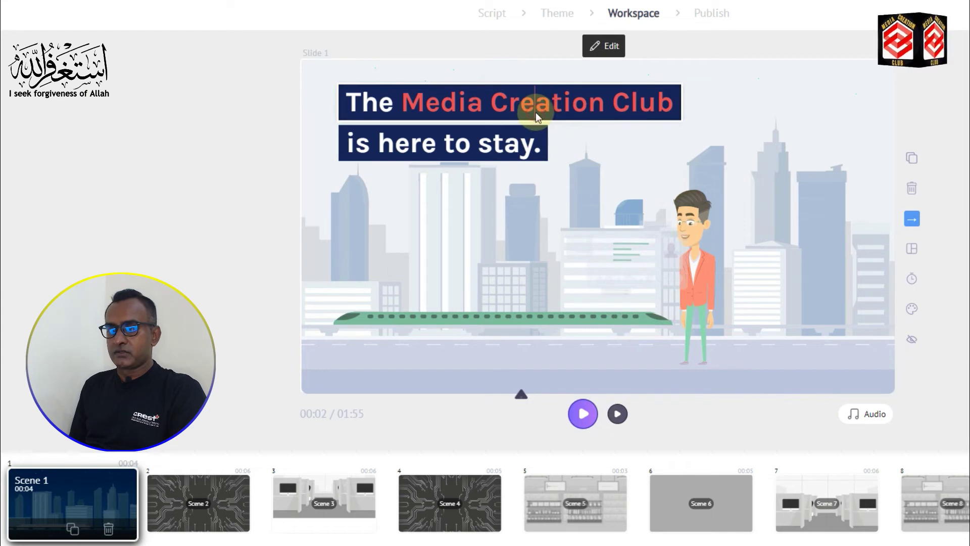
pyautogui.click(535, 106)
pyautogui.click(855, 274)
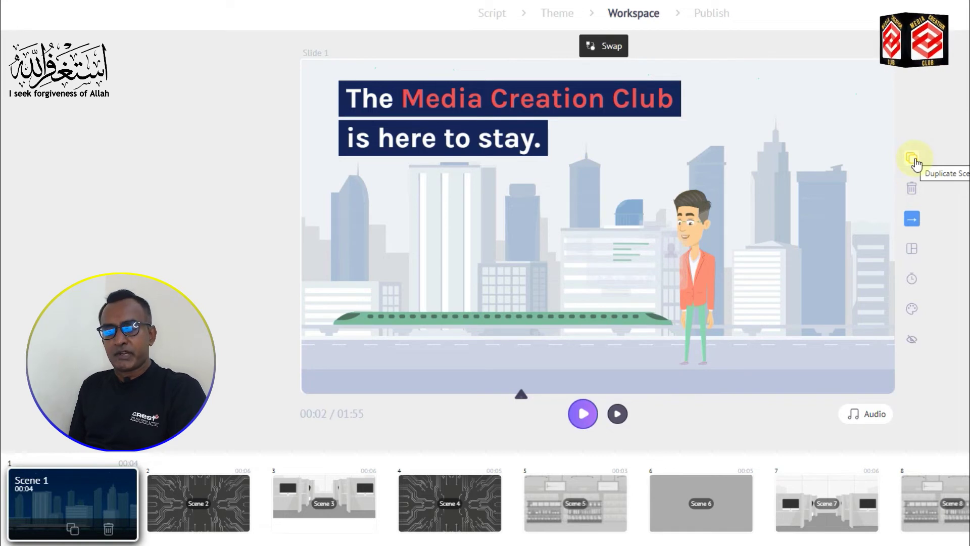
pyautogui.click(584, 414)
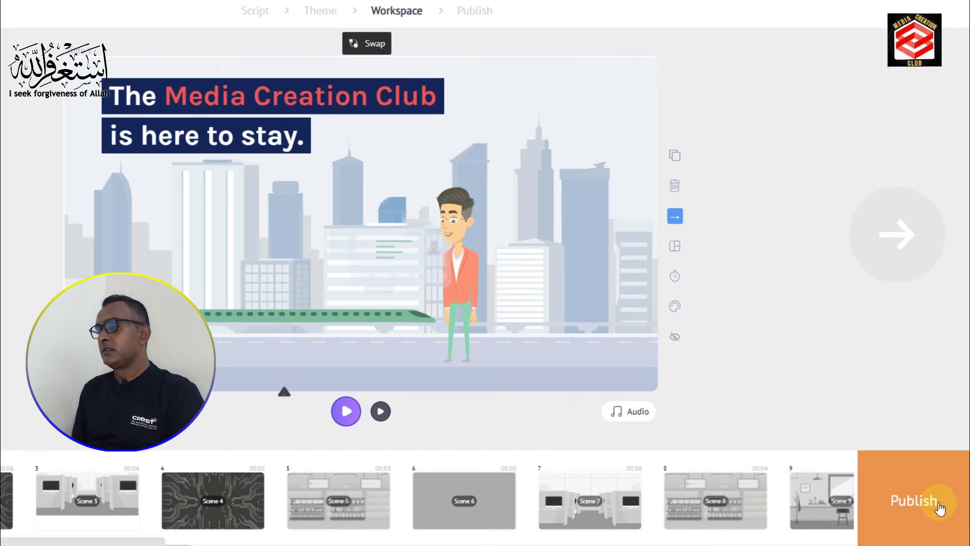
# Step: Publish the Online Course Explainer at HD 720p as MP4 and send it to the rendering queue
pyautogui.click(938, 505)
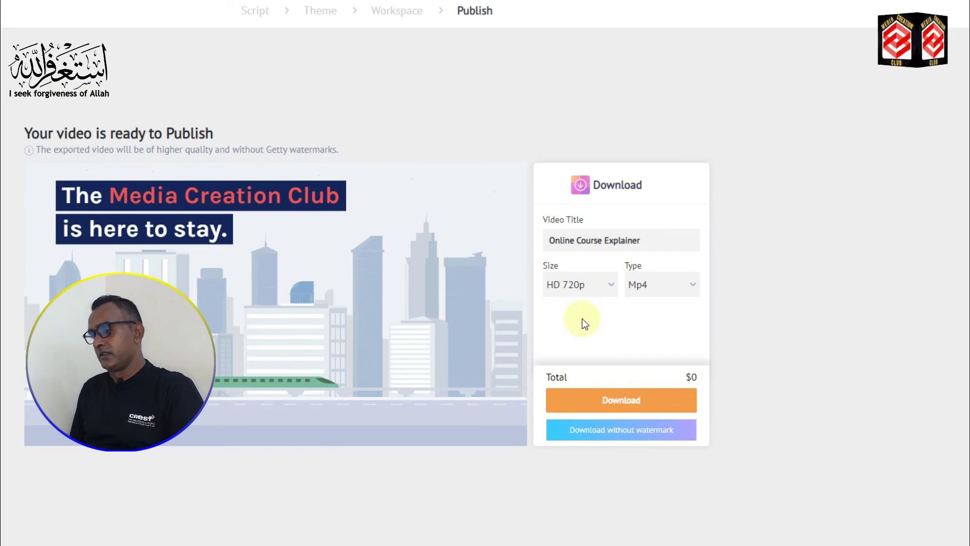
pyautogui.click(609, 287)
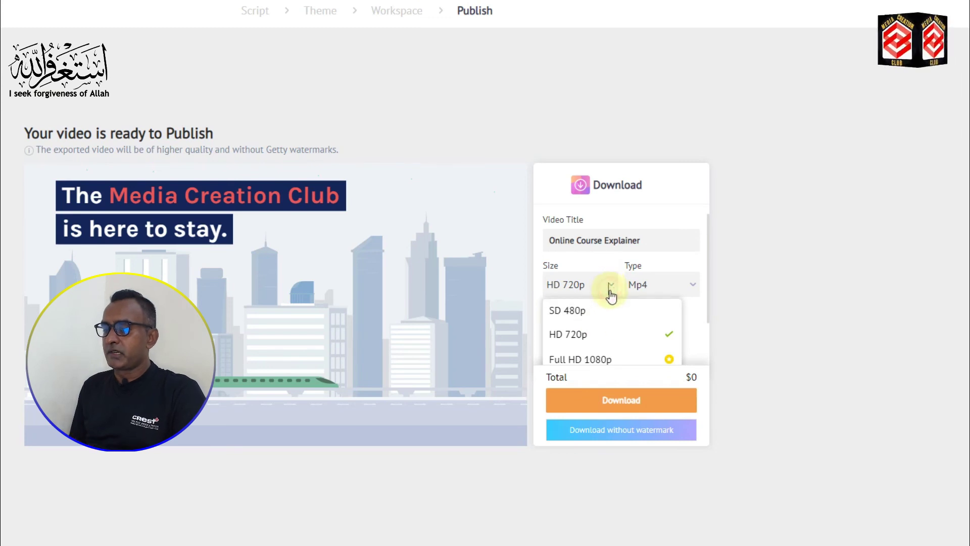
pyautogui.click(618, 337)
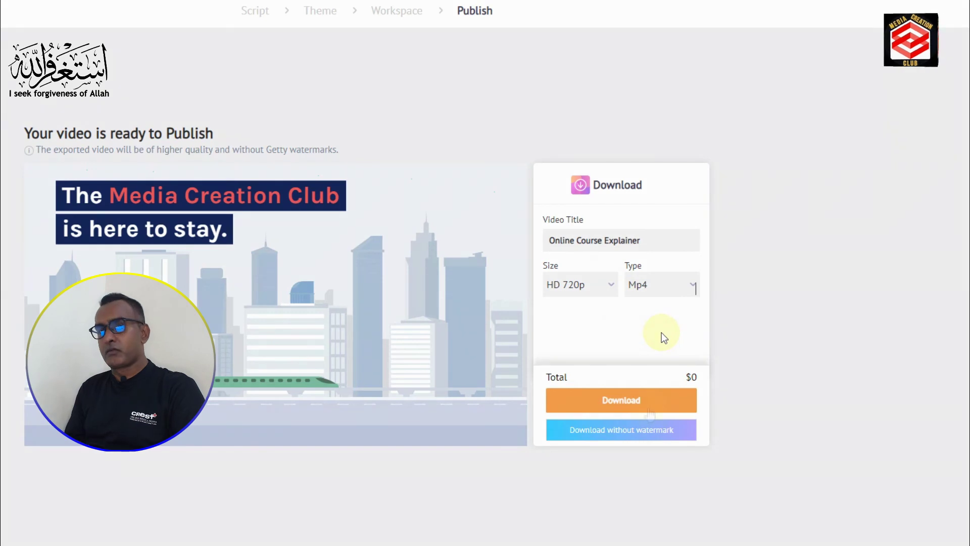
pyautogui.click(649, 407)
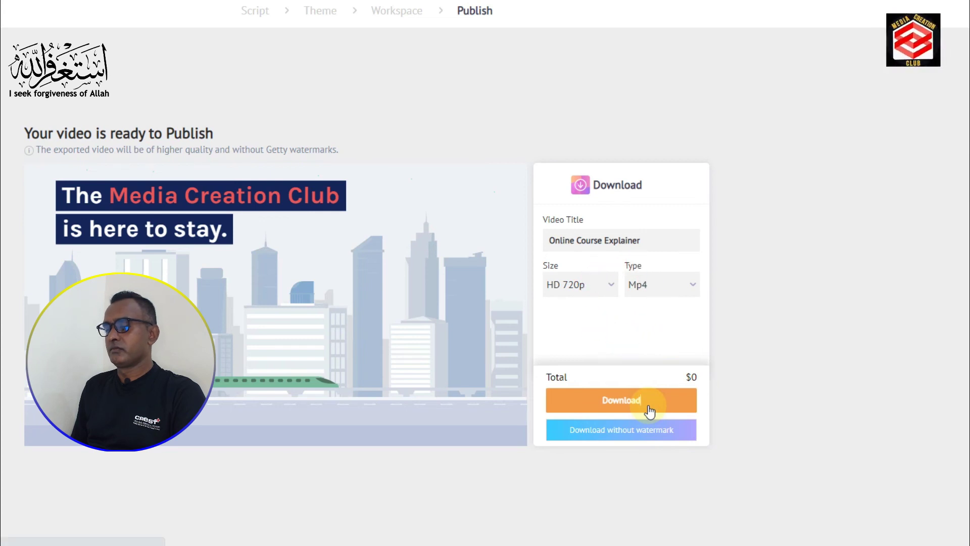
pyautogui.click(649, 412)
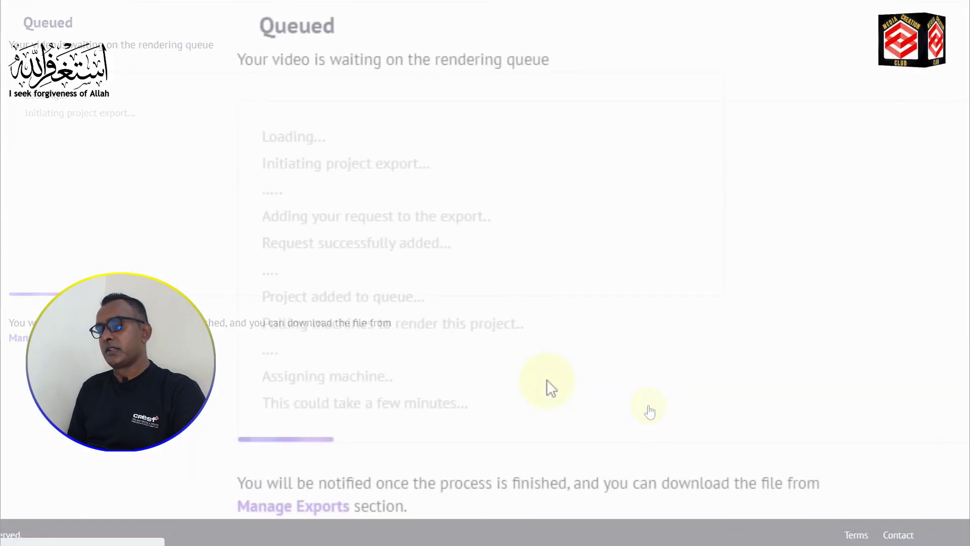